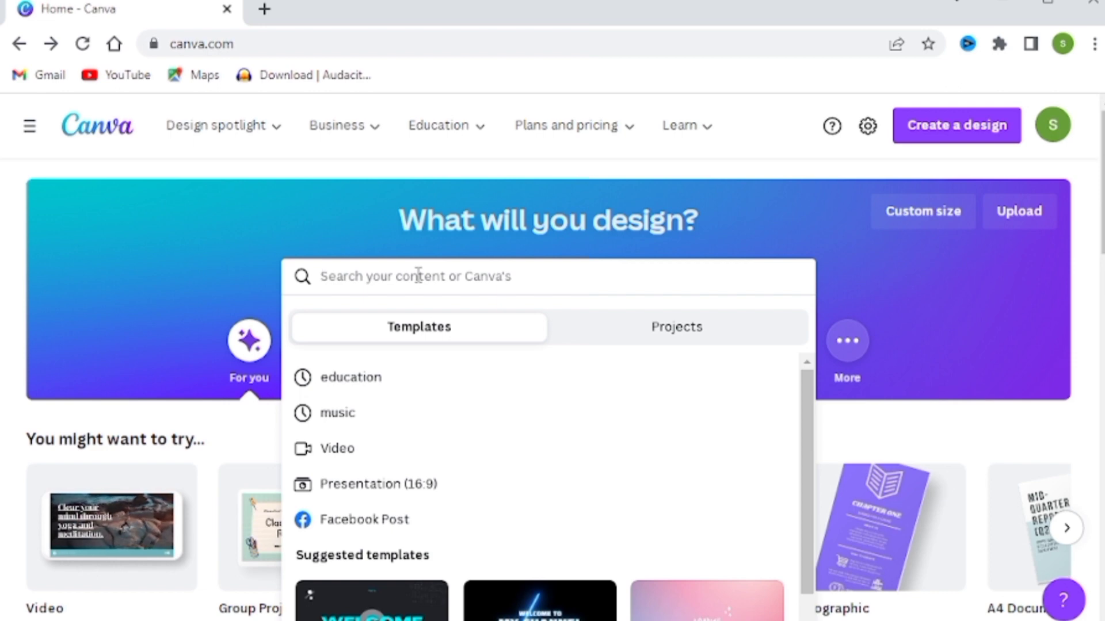
Search the templates for "education", choose the Group Project Education Presentation suggestion and look through the template results.
type("e")
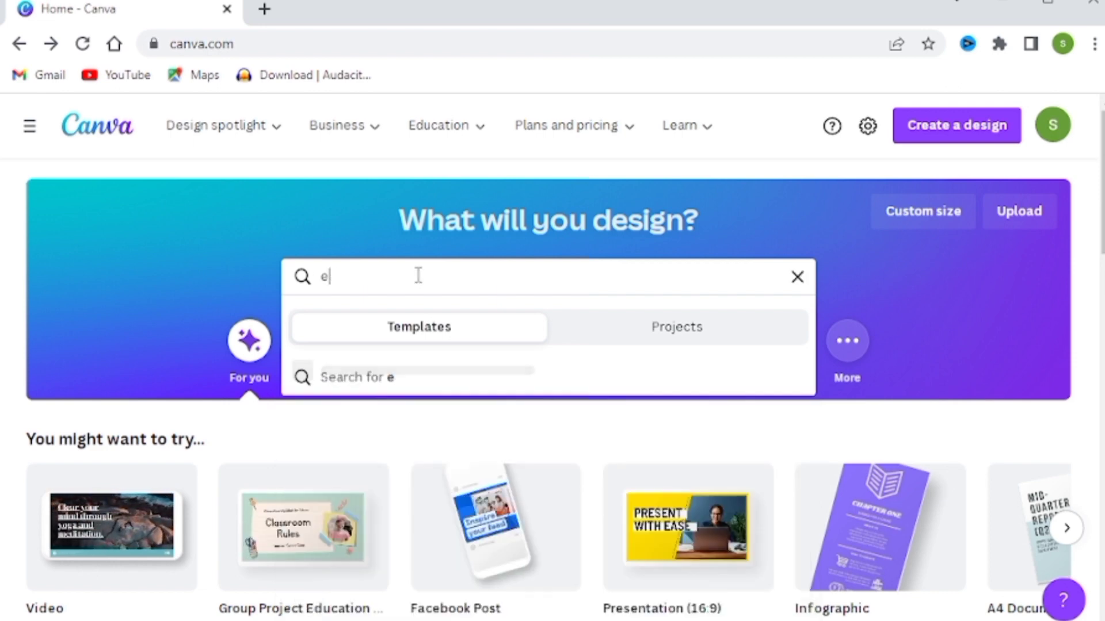
type("ducation")
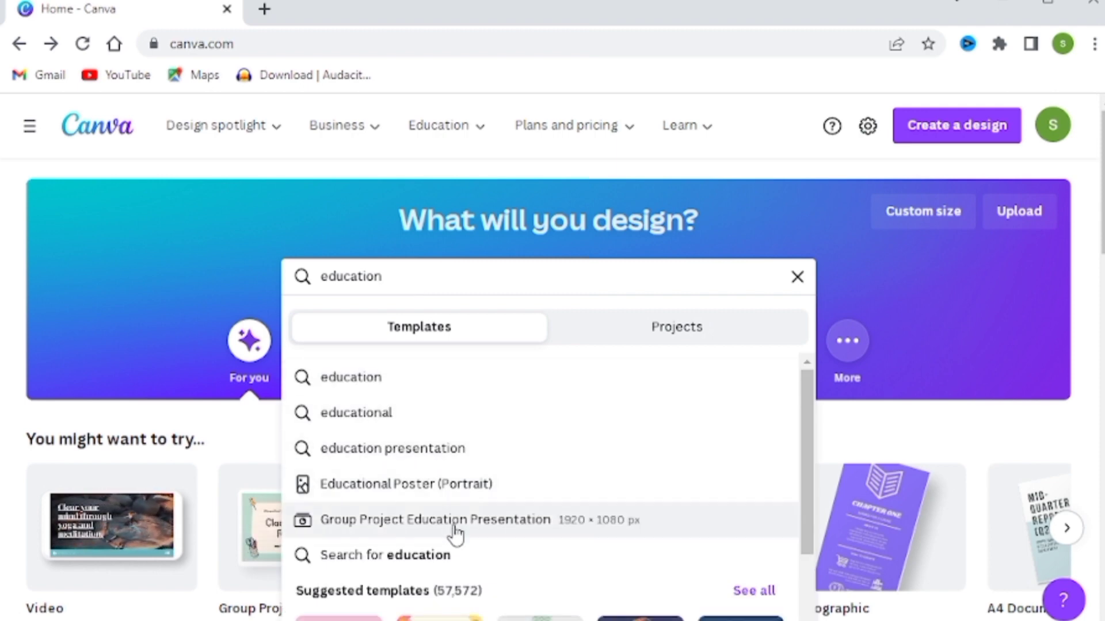
left_click(514, 522)
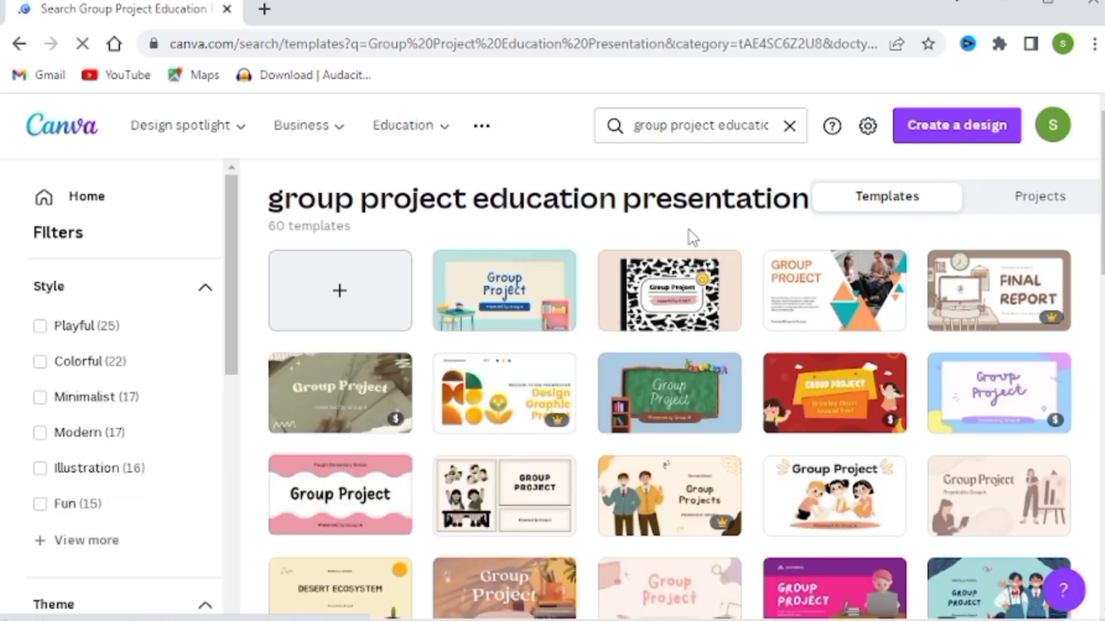
mouse_move(722, 290)
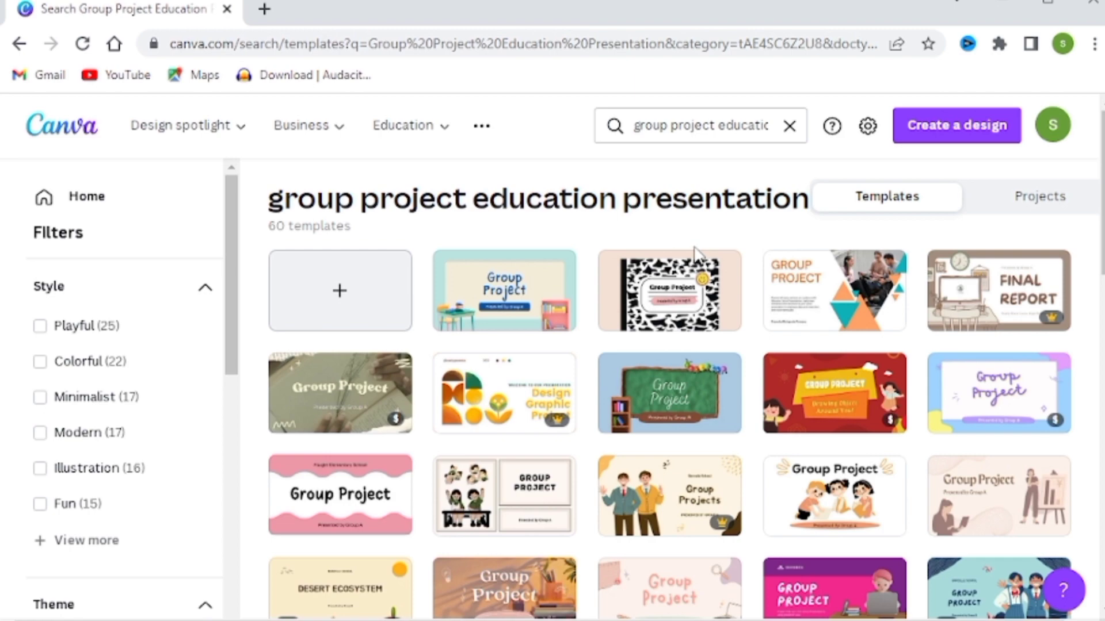
mouse_move(681, 341)
left_click_drag(1101, 202, 1093, 541)
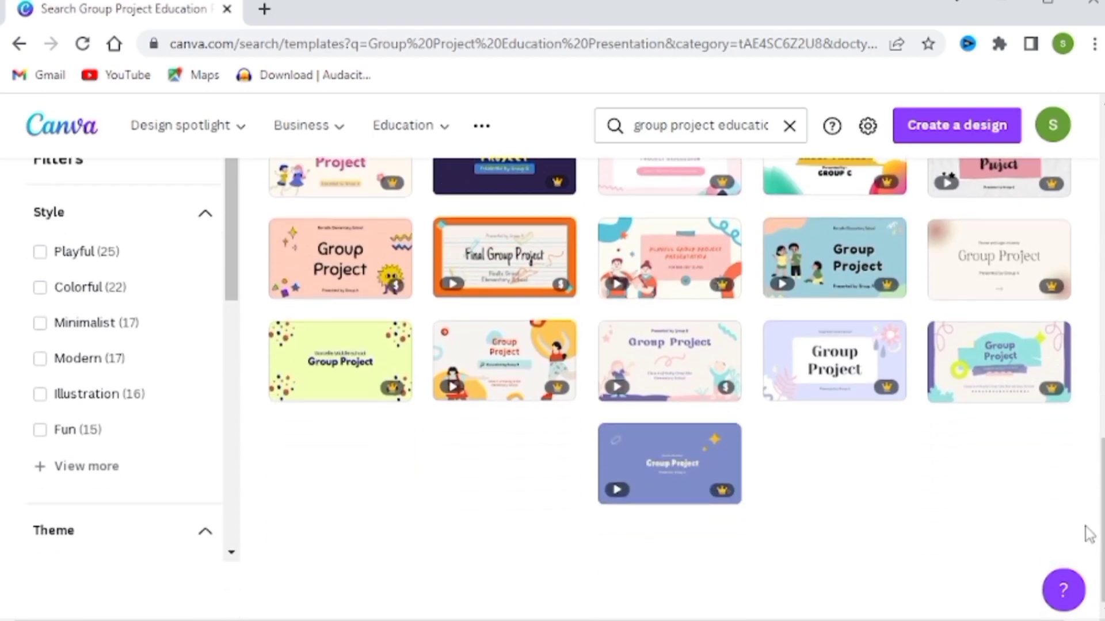
scroll(669, 388, "up", 20)
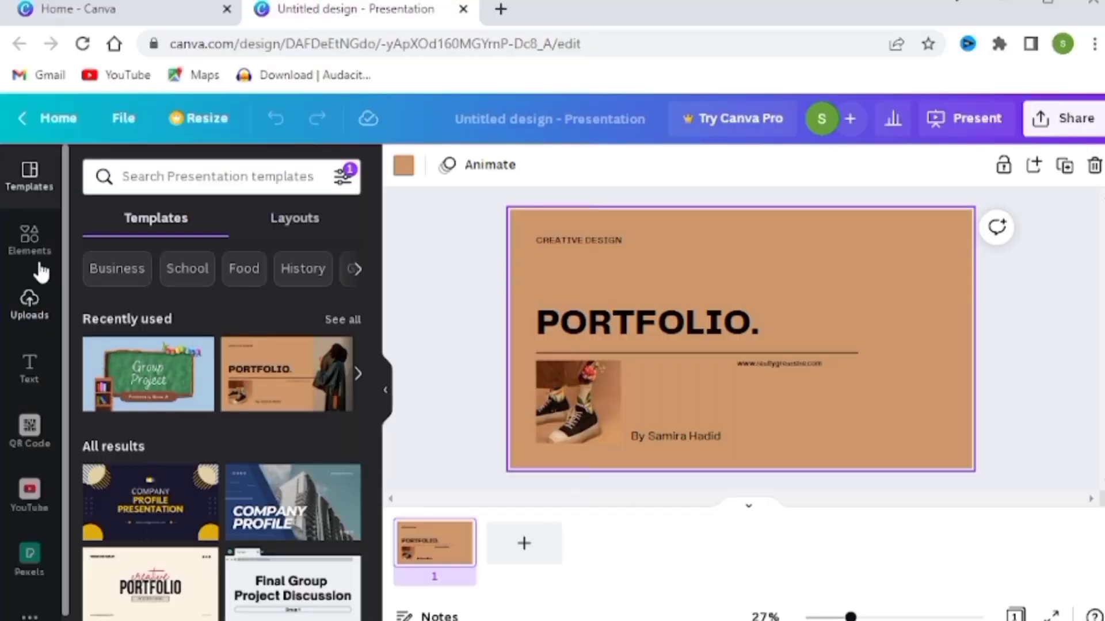
Add the rounded-square frame from the full Frames collection to the slide and place it near the slide's right edge.
left_click(40, 256)
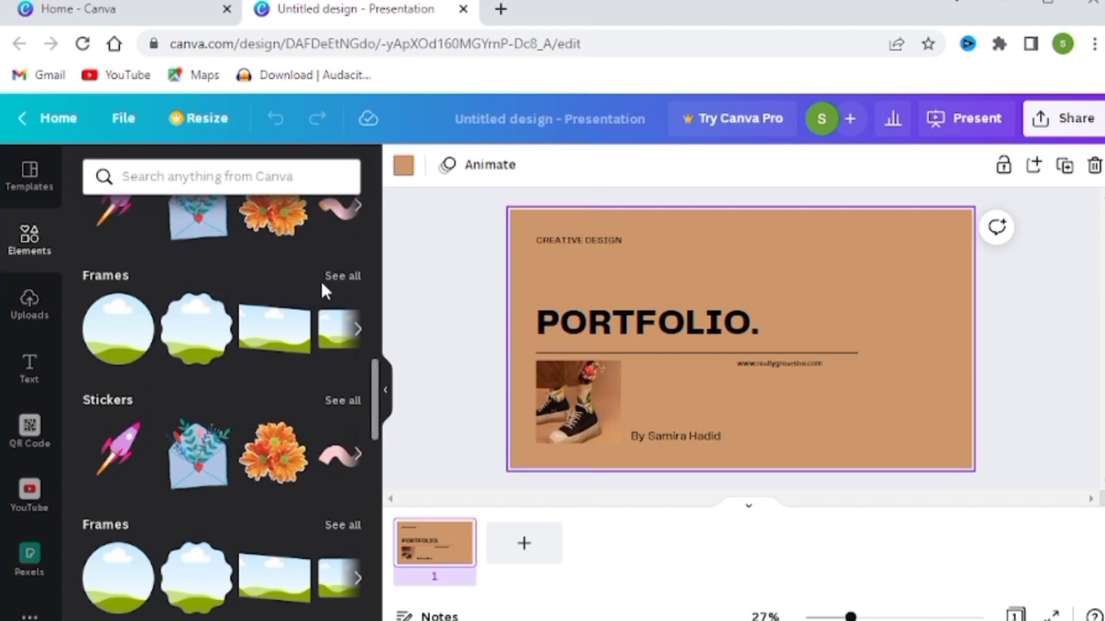
left_click(341, 276)
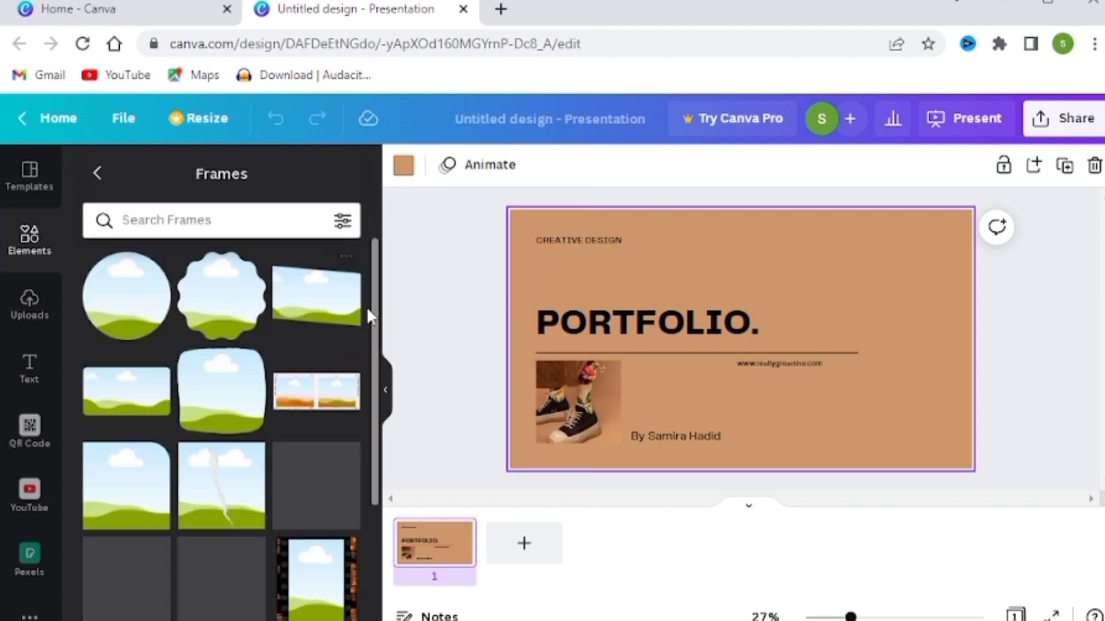
scroll(379, 322, "down", 4)
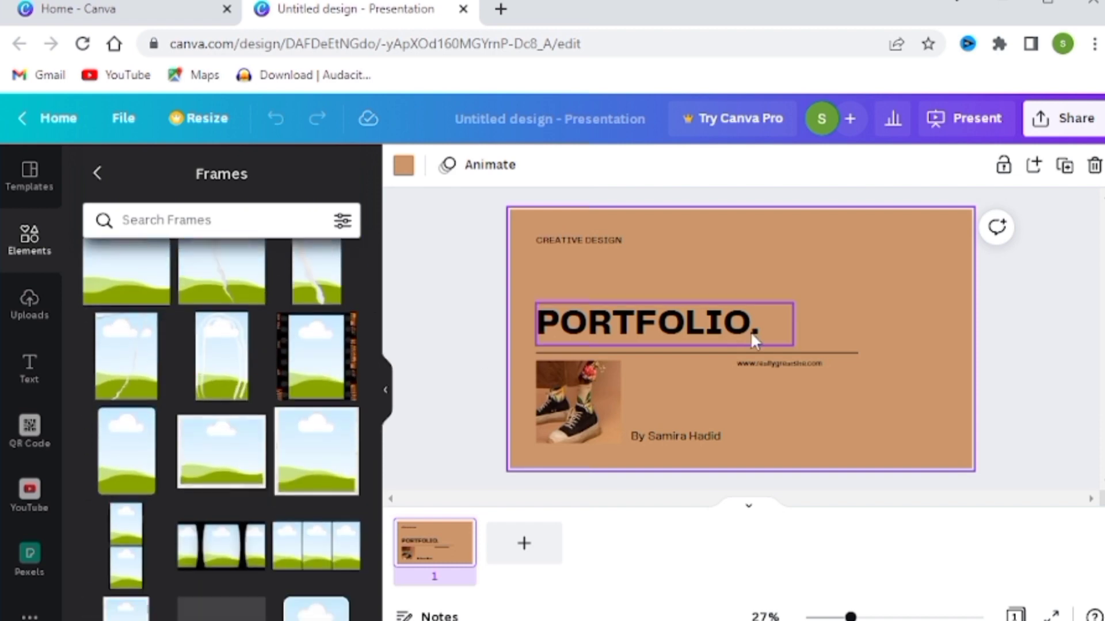
scroll(232, 405, "up", 4)
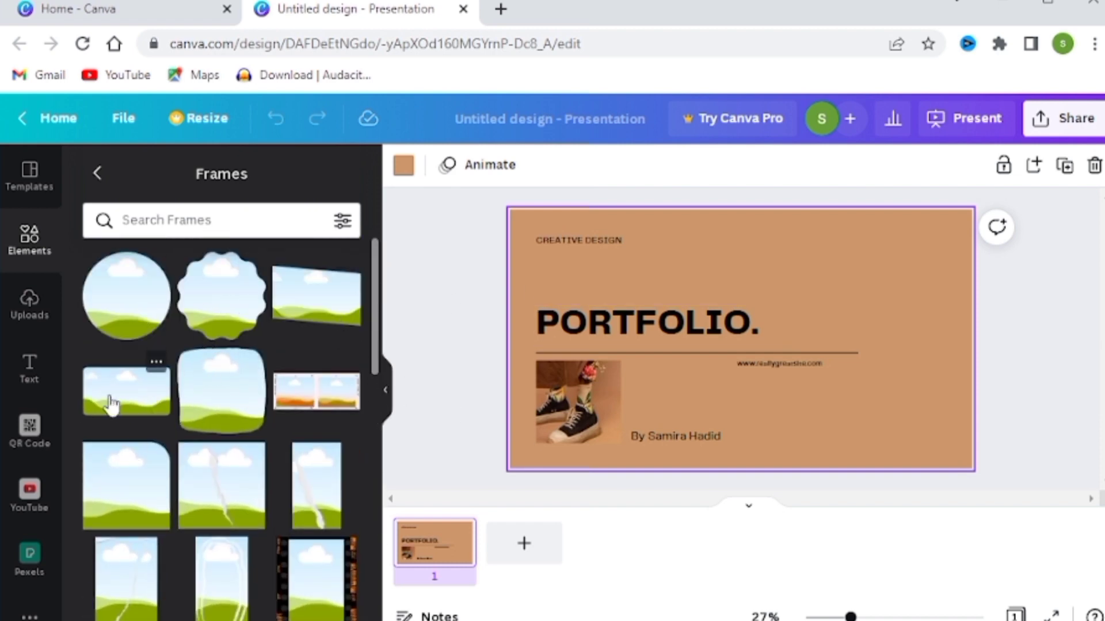
left_click(213, 414)
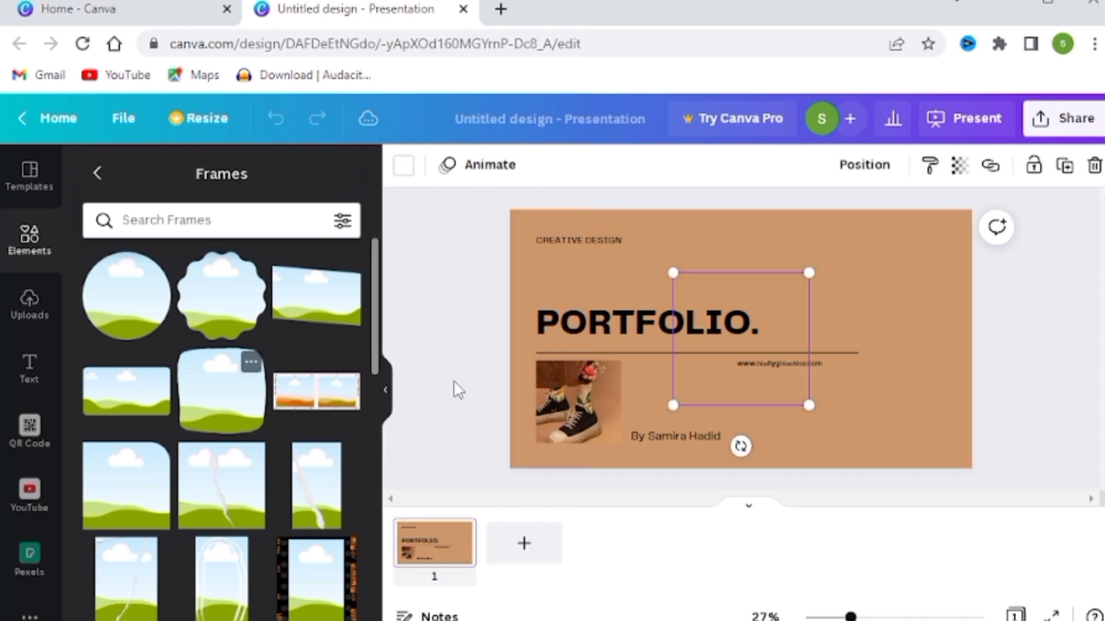
left_click_drag(772, 395, 917, 388)
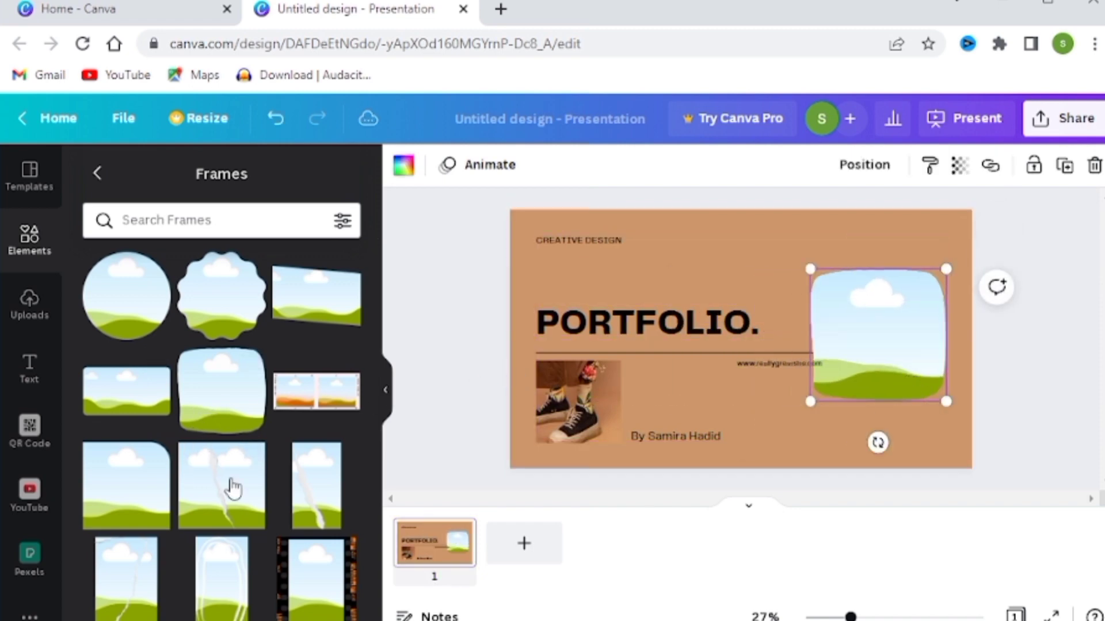
Fill the frame with the uploaded Shayan Project Graphic logo, and shrink and reposition it in the slide's upper-right area.
left_click(26, 305)
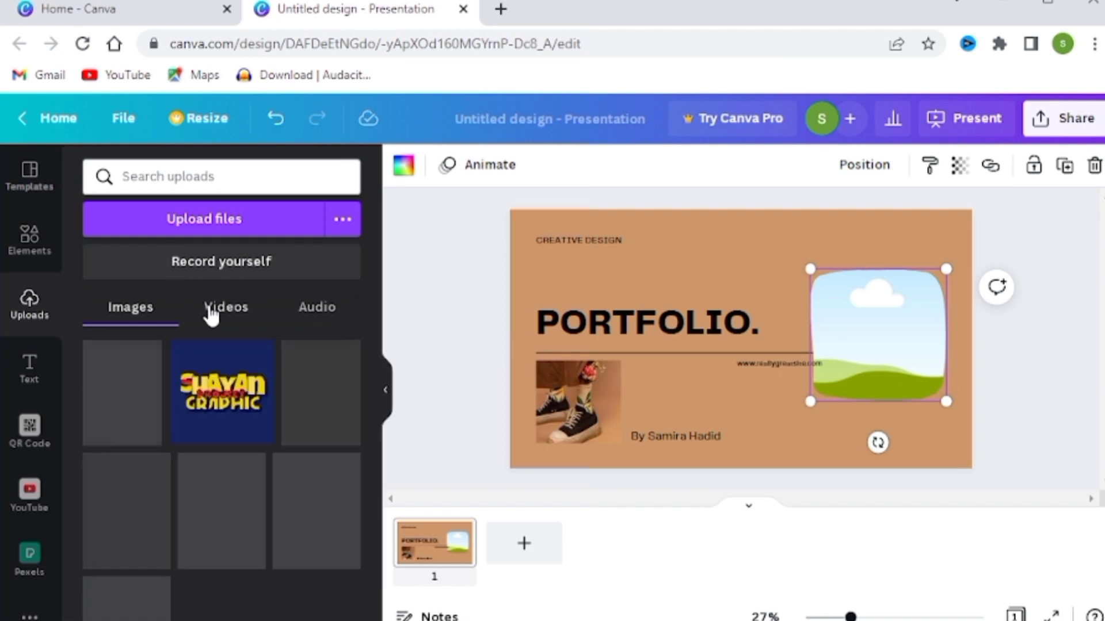
left_click_drag(198, 415, 907, 317)
left_click(30, 236)
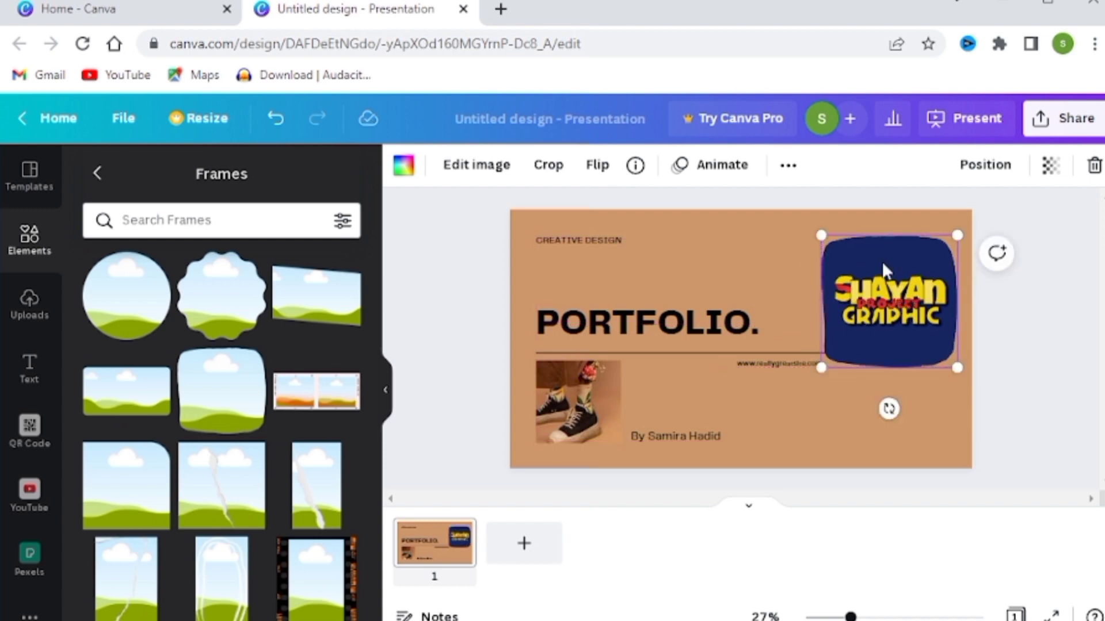
left_click_drag(948, 353, 917, 328)
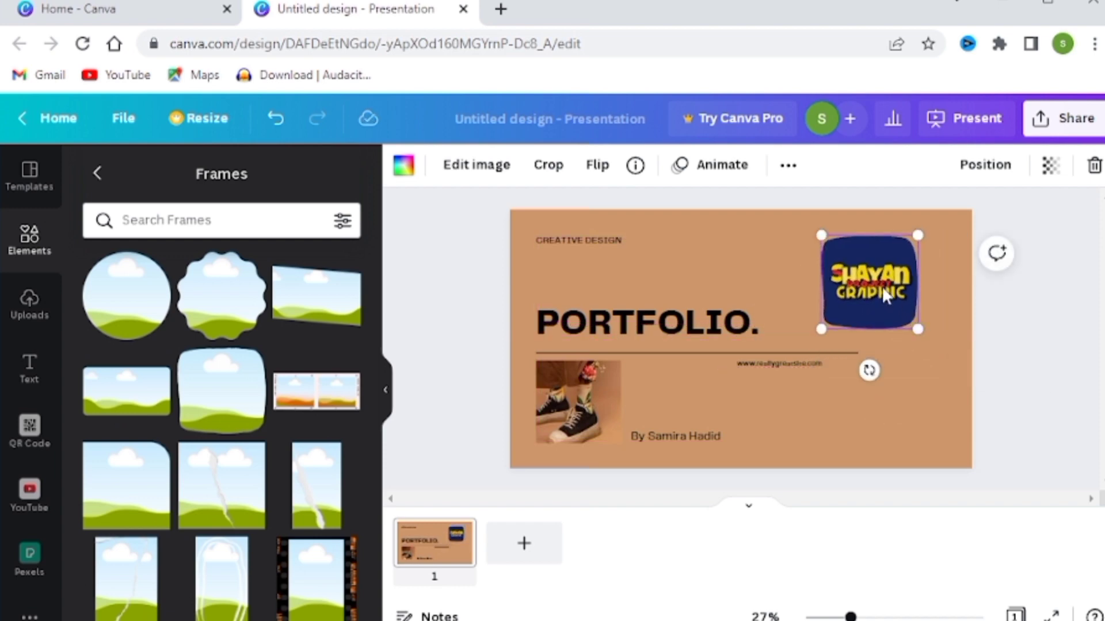
left_click_drag(868, 282, 898, 267)
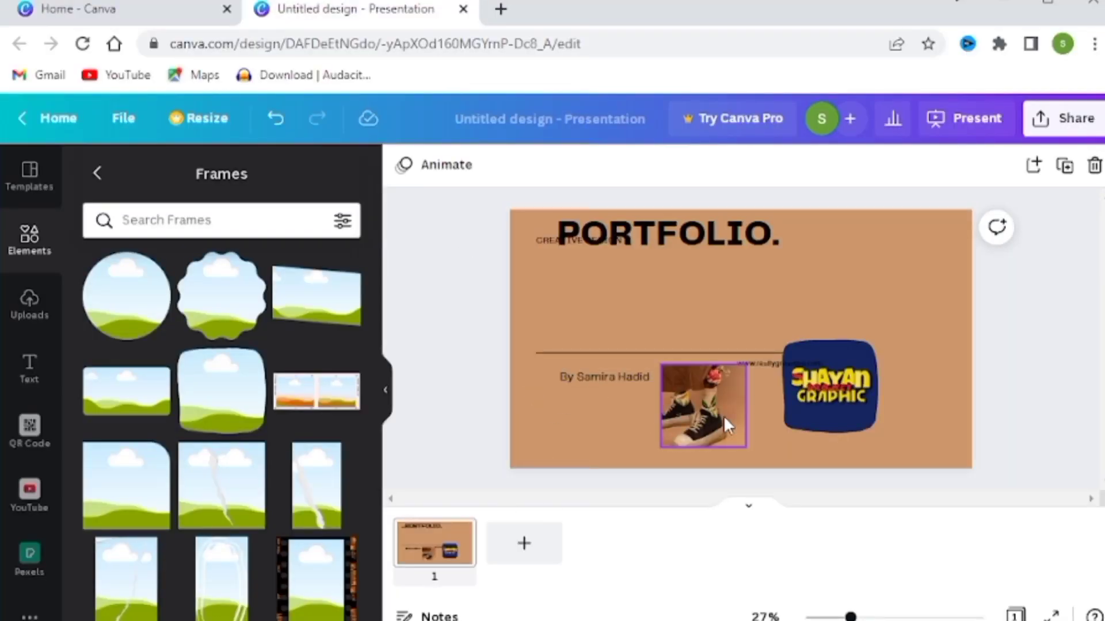
Place the shoe photo directly above the logo and position the PORTFOLIO heading just over the photo's upper edge.
left_click_drag(726, 426, 703, 281)
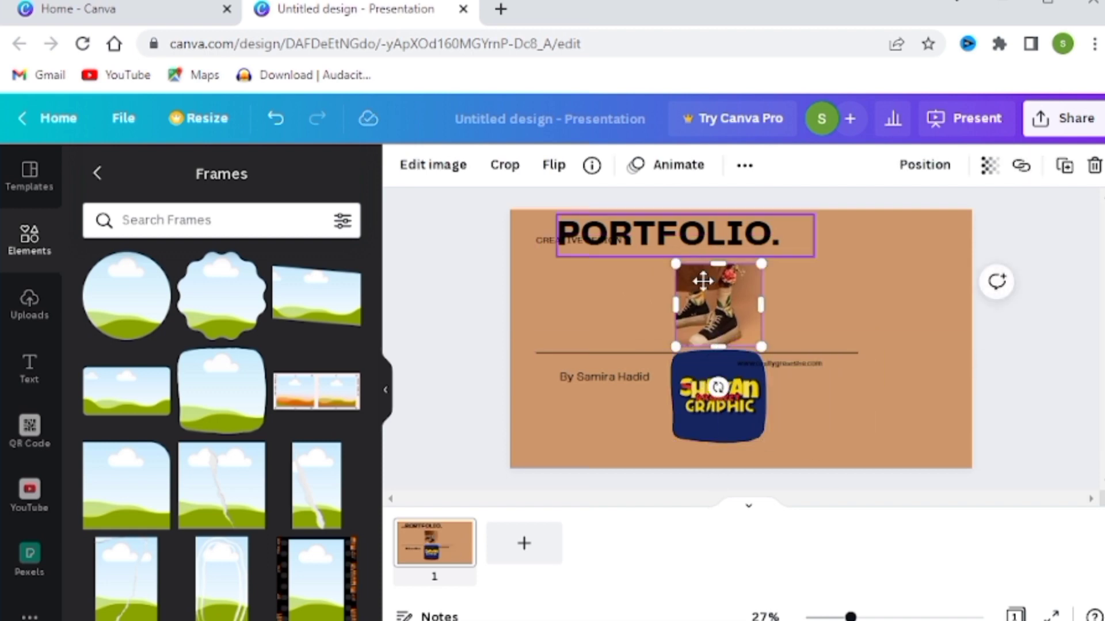
left_click_drag(690, 237, 711, 300)
left_click_drag(621, 298, 601, 256)
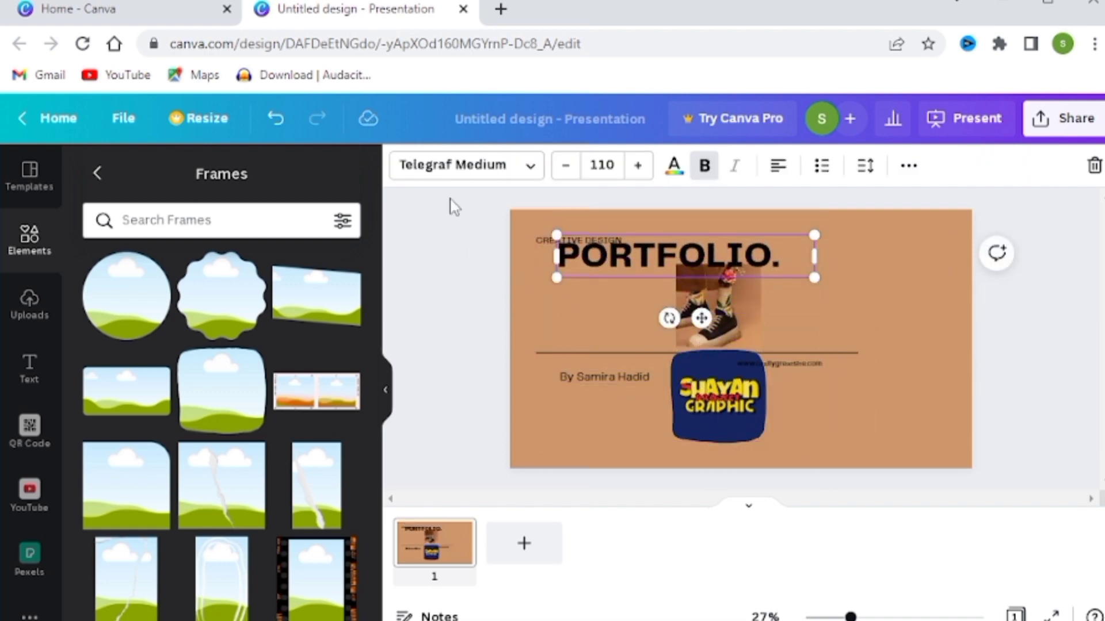
Move all the slide's elements together as one group slightly down and to the right, and ungroup them.
left_click_drag(470, 222, 870, 456)
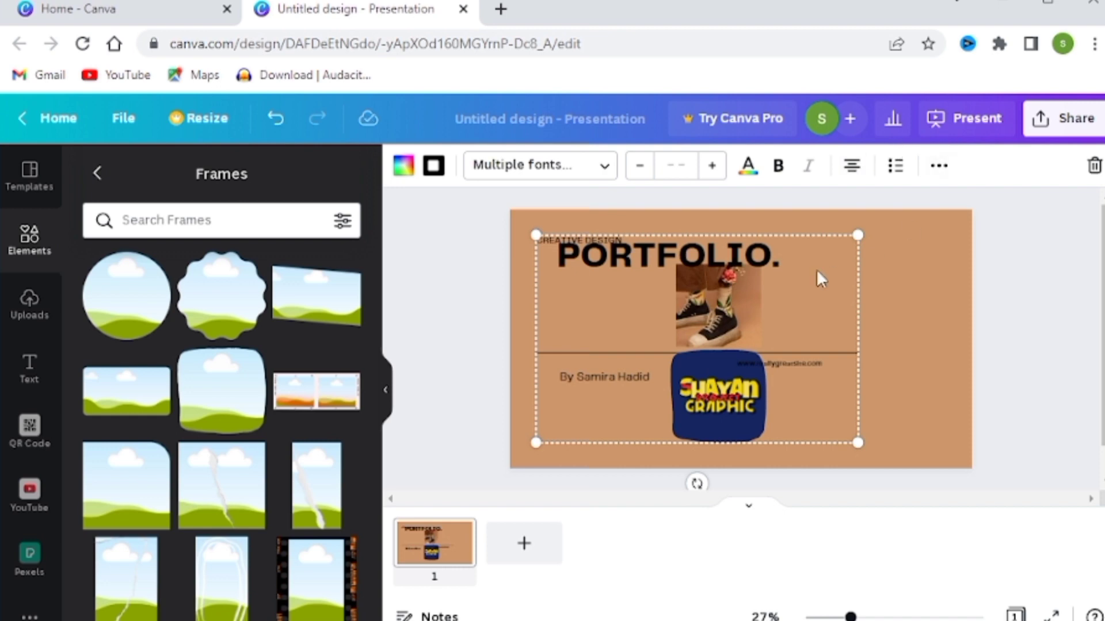
left_click_drag(703, 271, 731, 297)
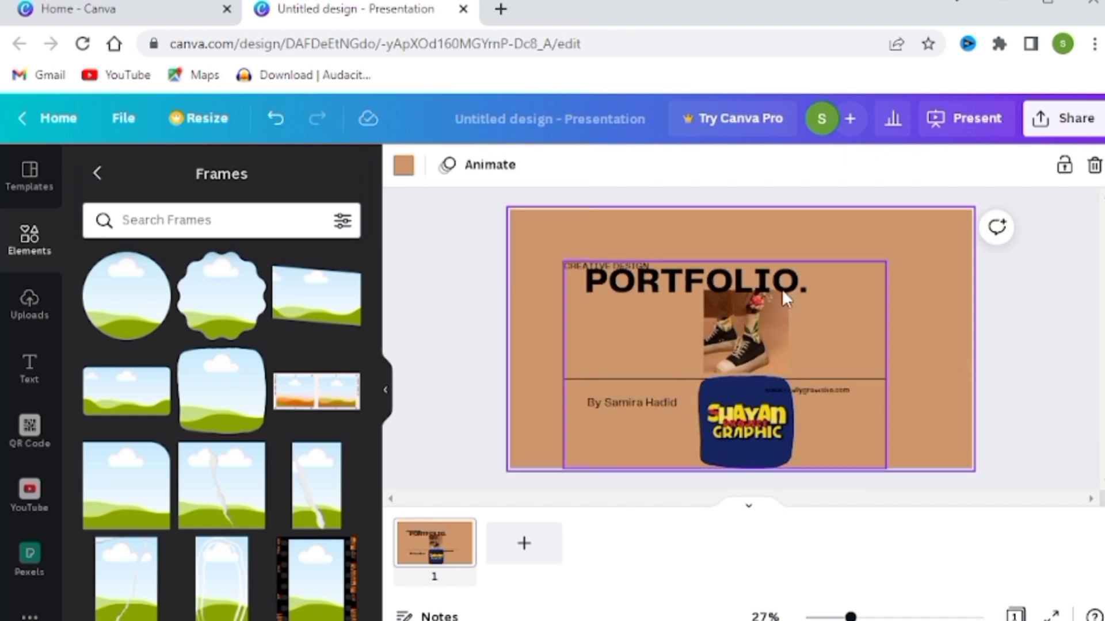
right_click(753, 284)
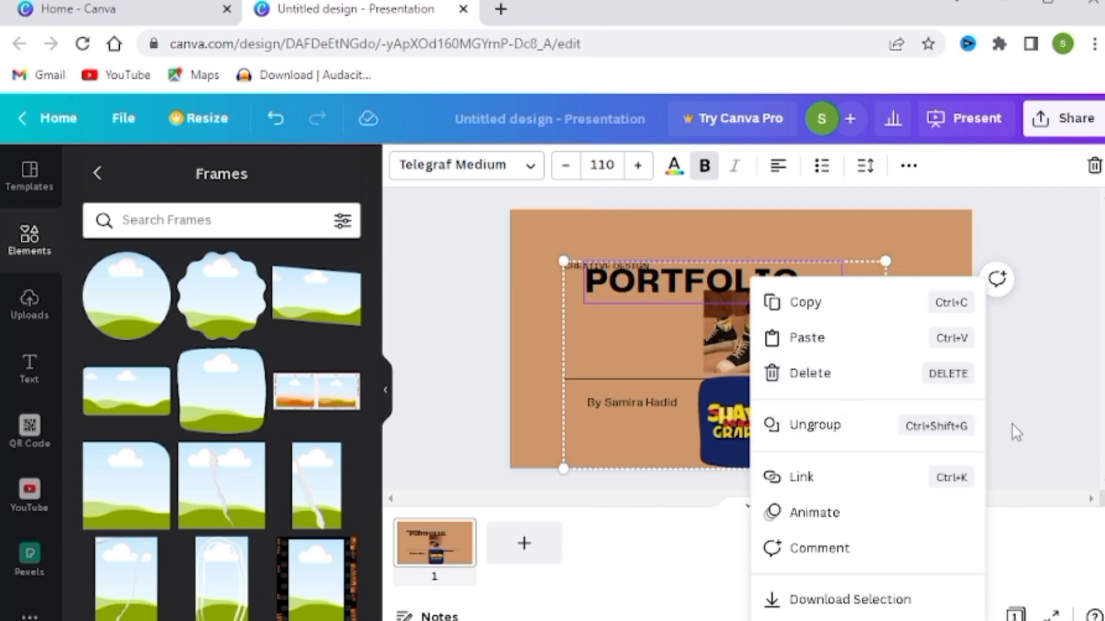
left_click(929, 429)
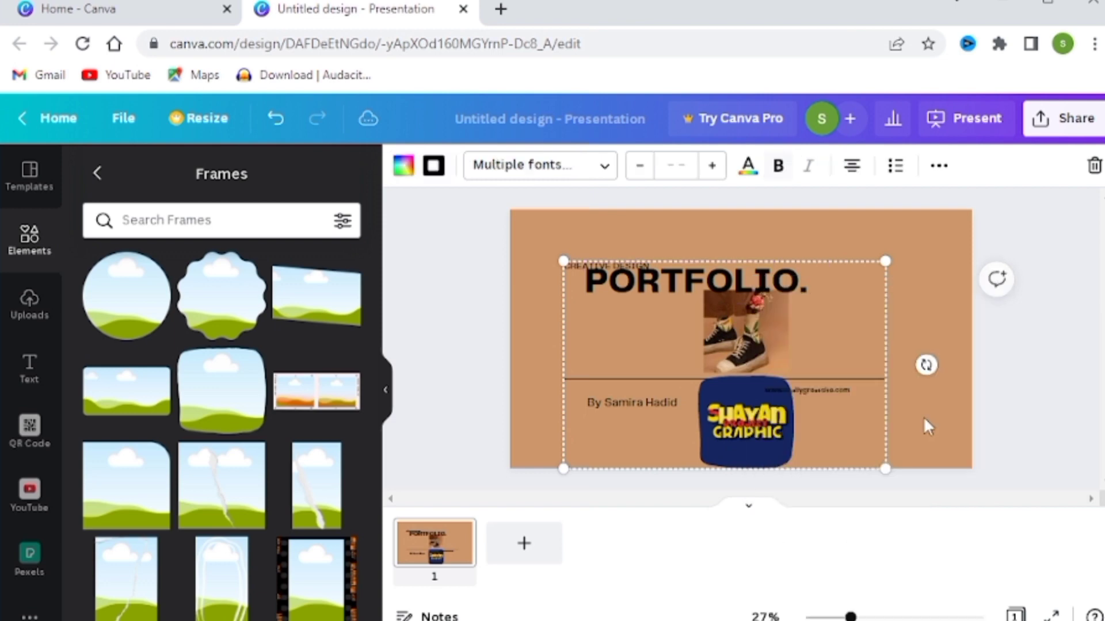
right_click(726, 280)
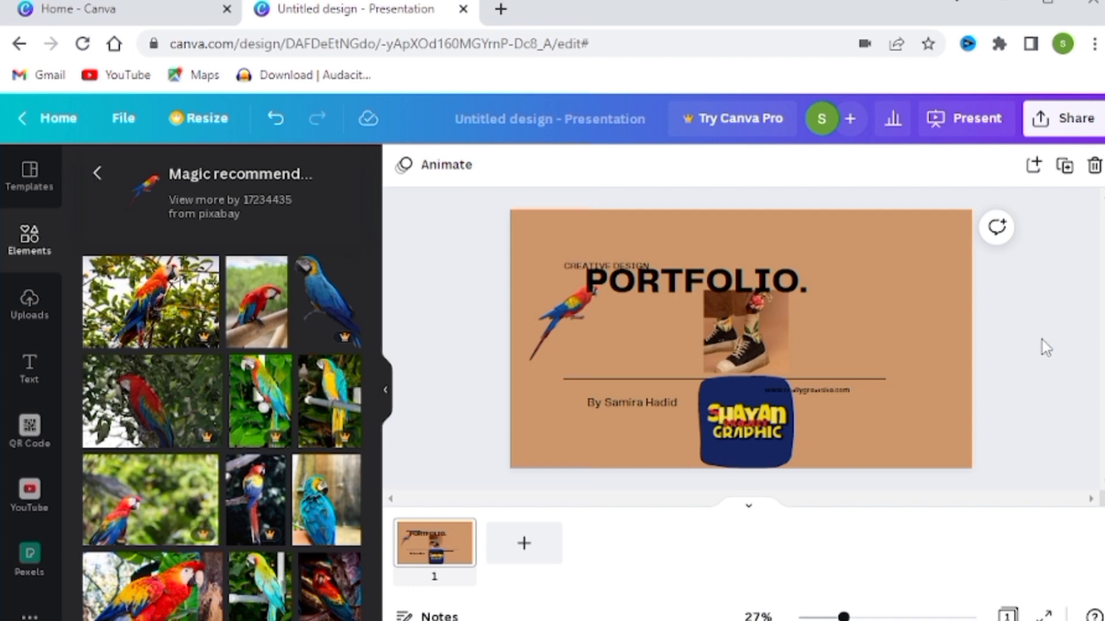
Open the recording studio through the Present and record sharing option and start recording the presentation.
left_click(1066, 110)
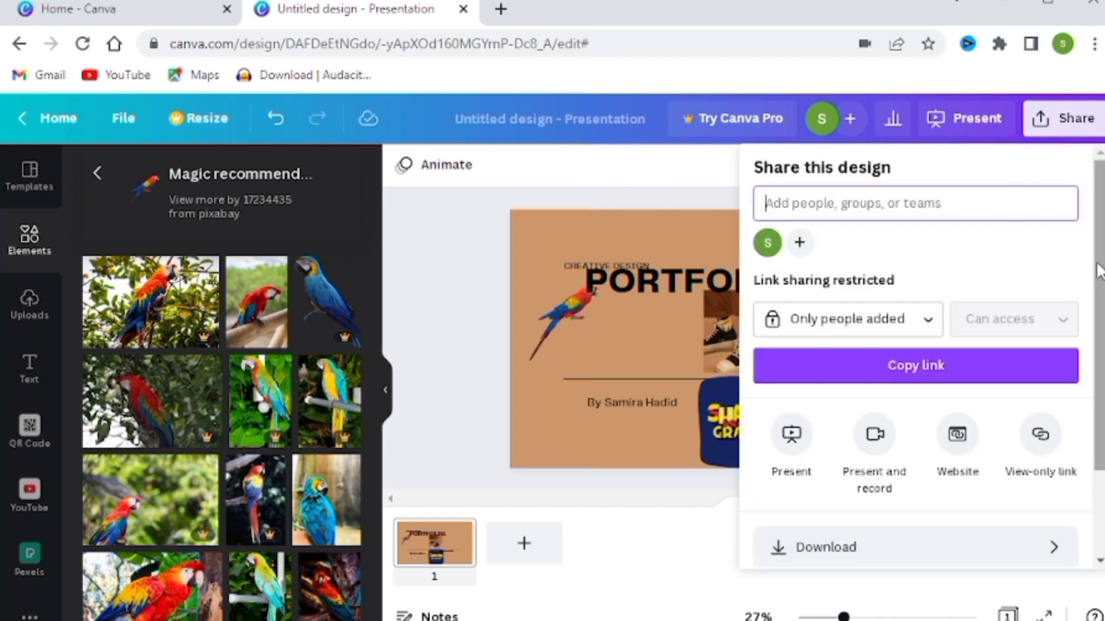
scroll(1098, 299, "down", 2)
scroll(1065, 380, "down", 1)
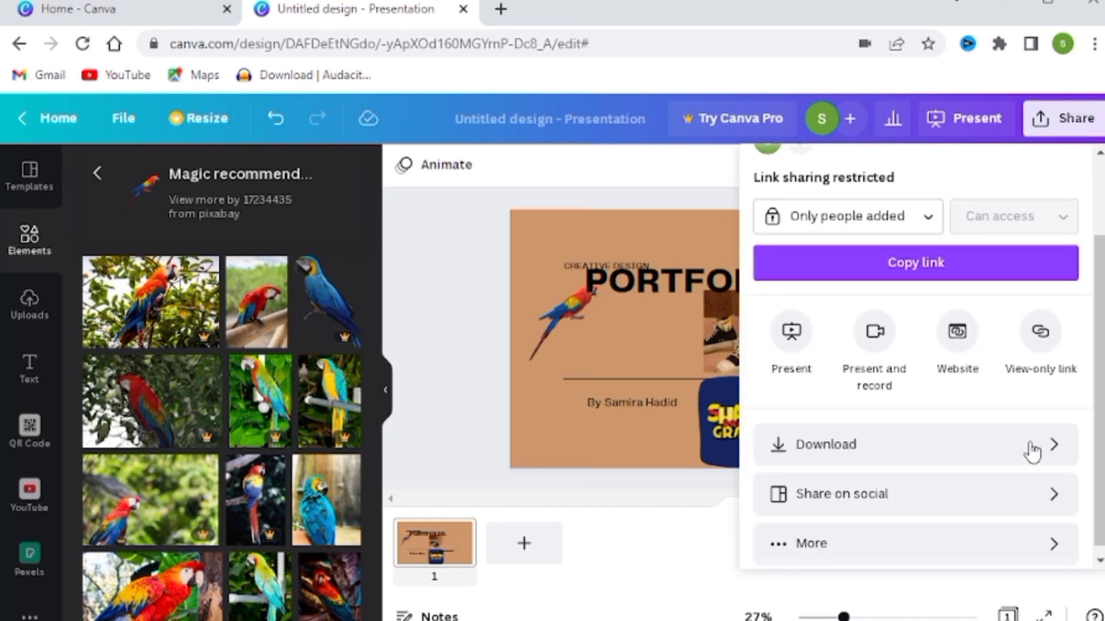
left_click(876, 351)
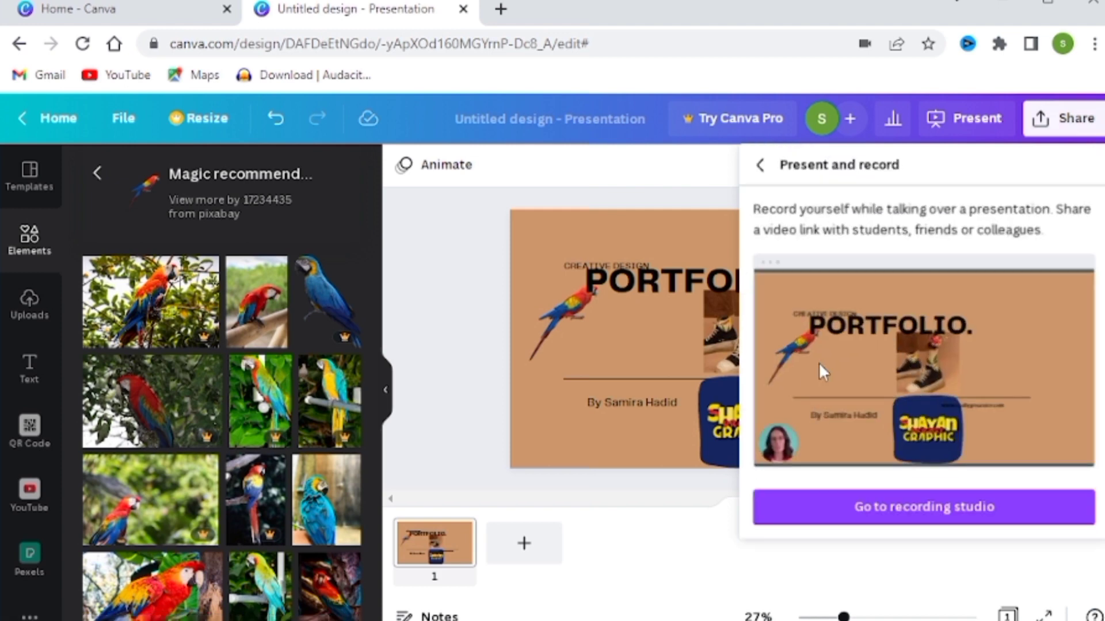
left_click(1016, 512)
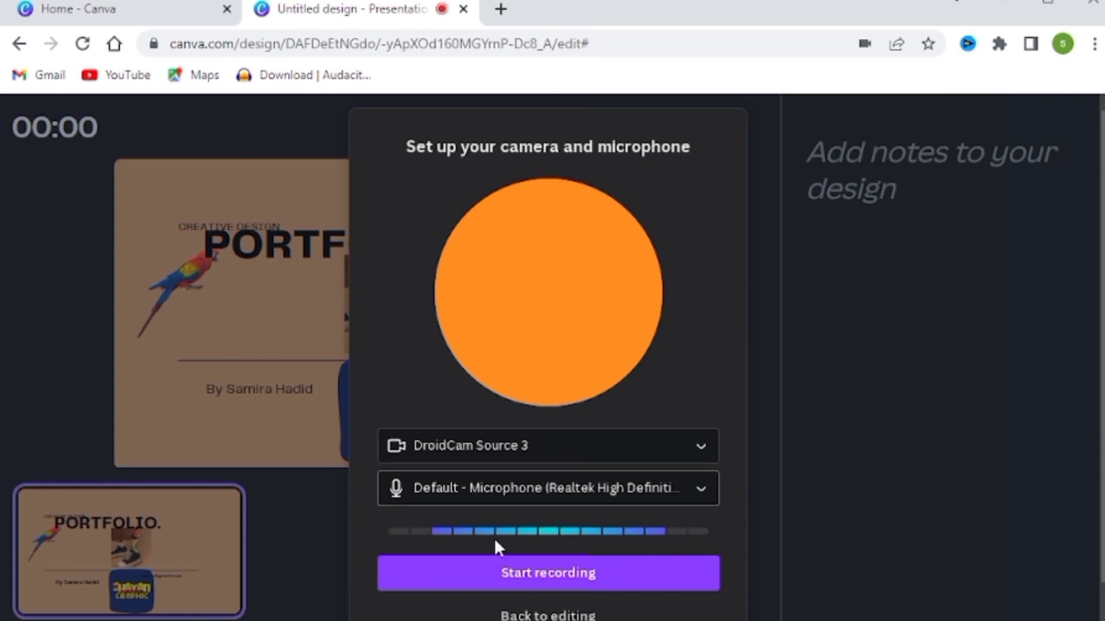
left_click(475, 575)
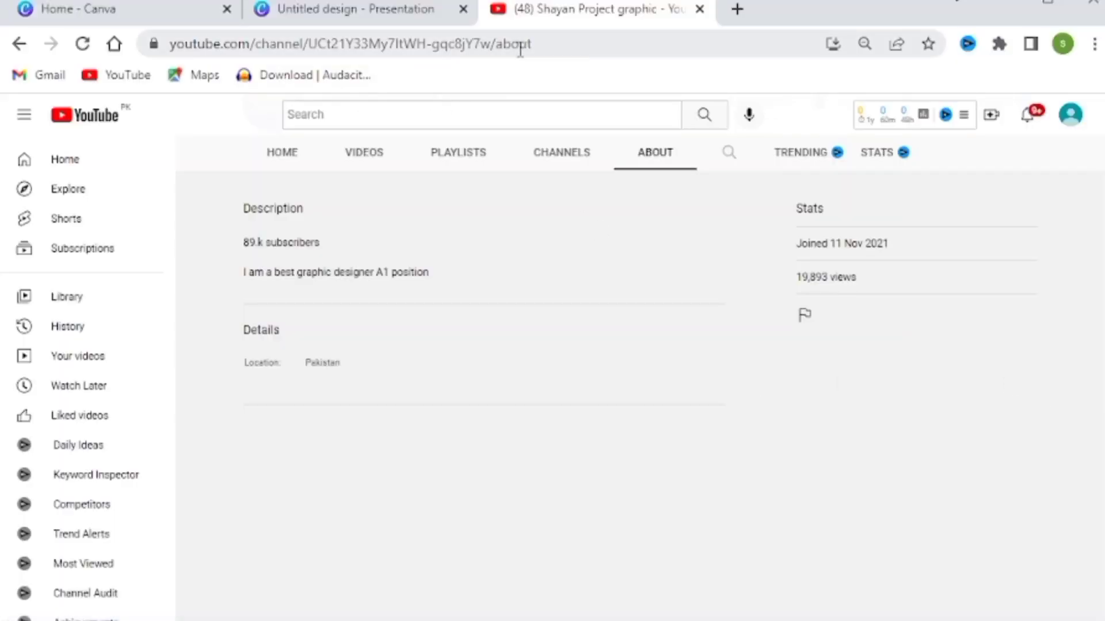
Open the home page of the Shayan Project graphic YouTube channel and copy its full URL.
left_click(327, 145)
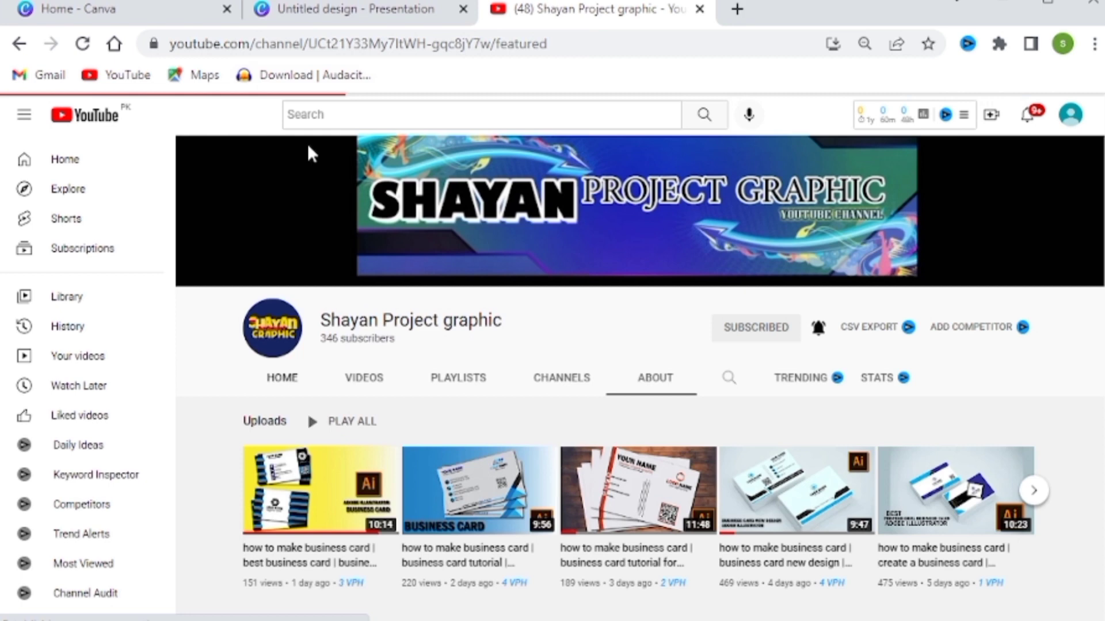
double_click(582, 45)
left_click_drag(675, 44, 221, 60)
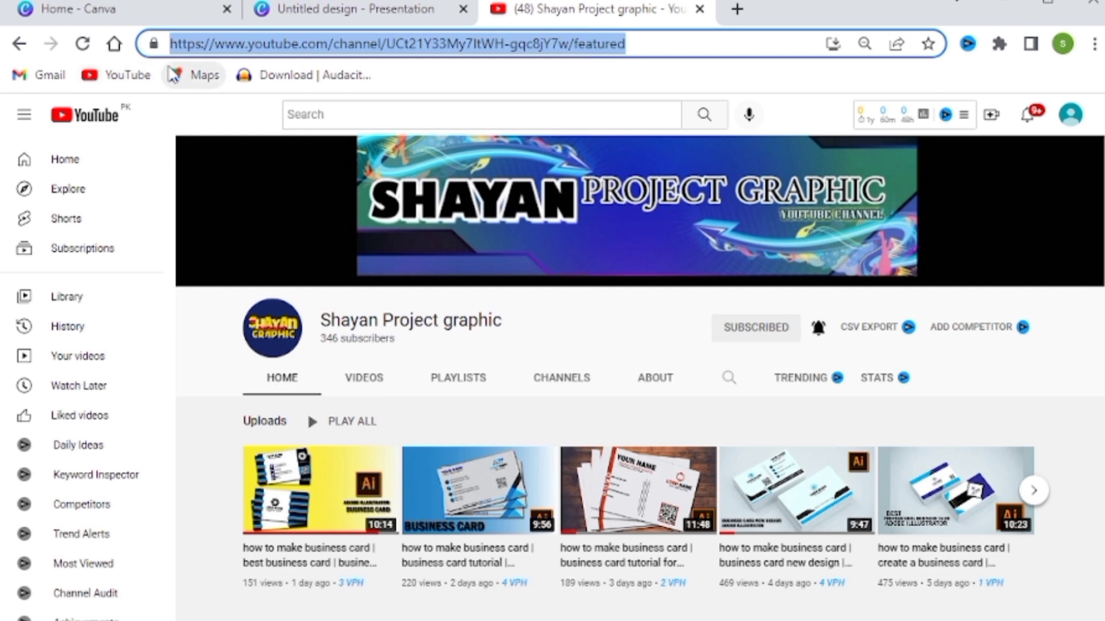
Switch back to the Canva presentation, generate a QR code from the copied channel URL and place it in the slide's upper-right corner.
left_click(328, 18)
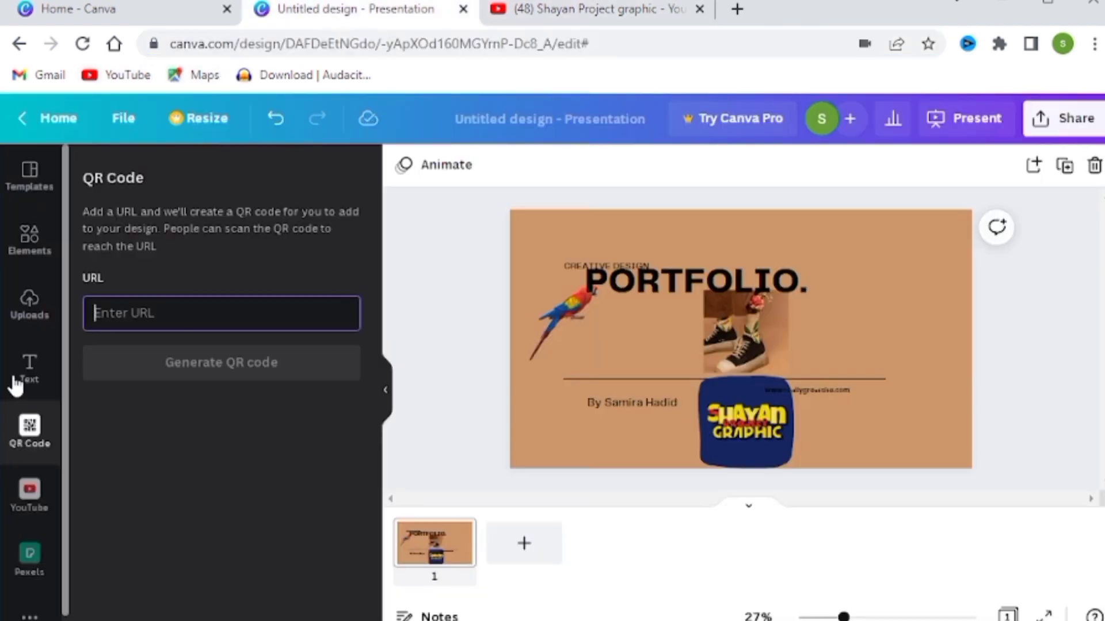
left_click(35, 253)
left_click(29, 426)
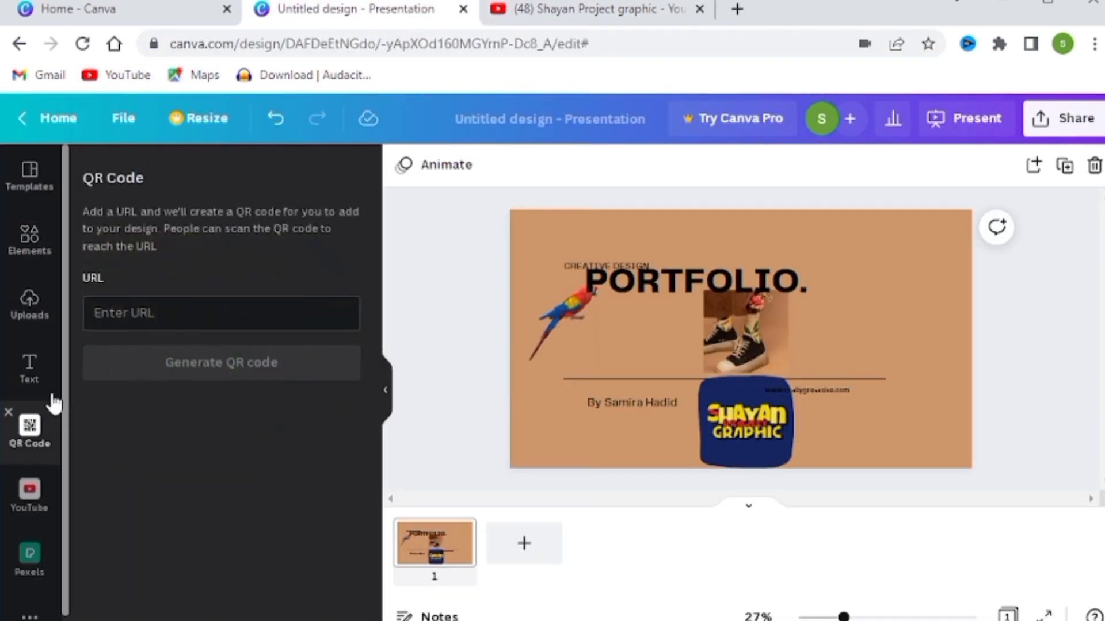
left_click(173, 322)
key("ctrl+v")
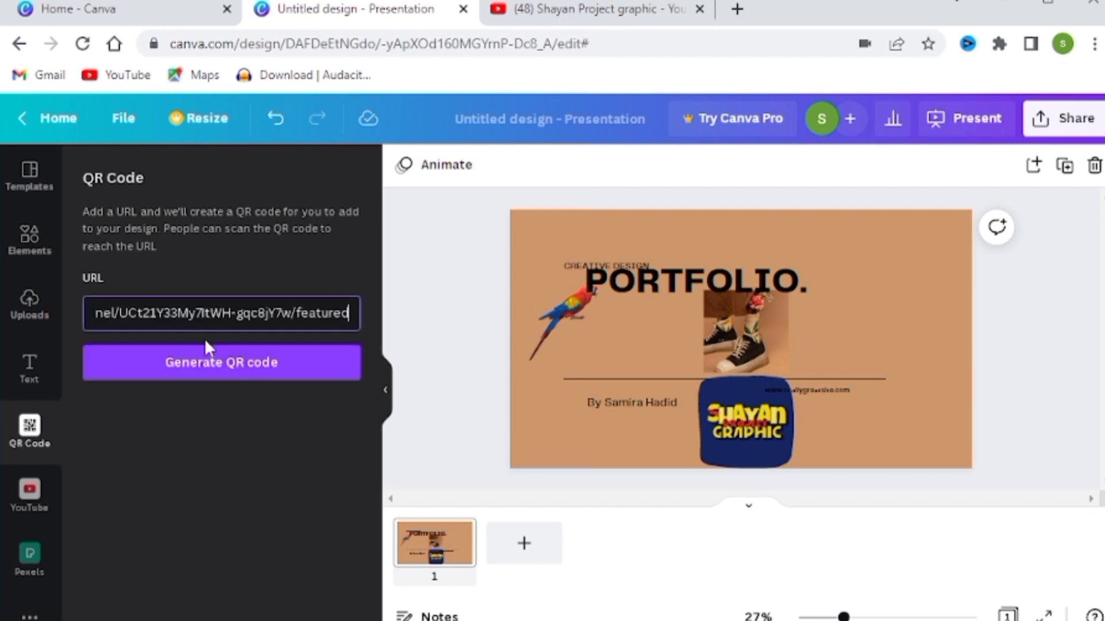
left_click(248, 363)
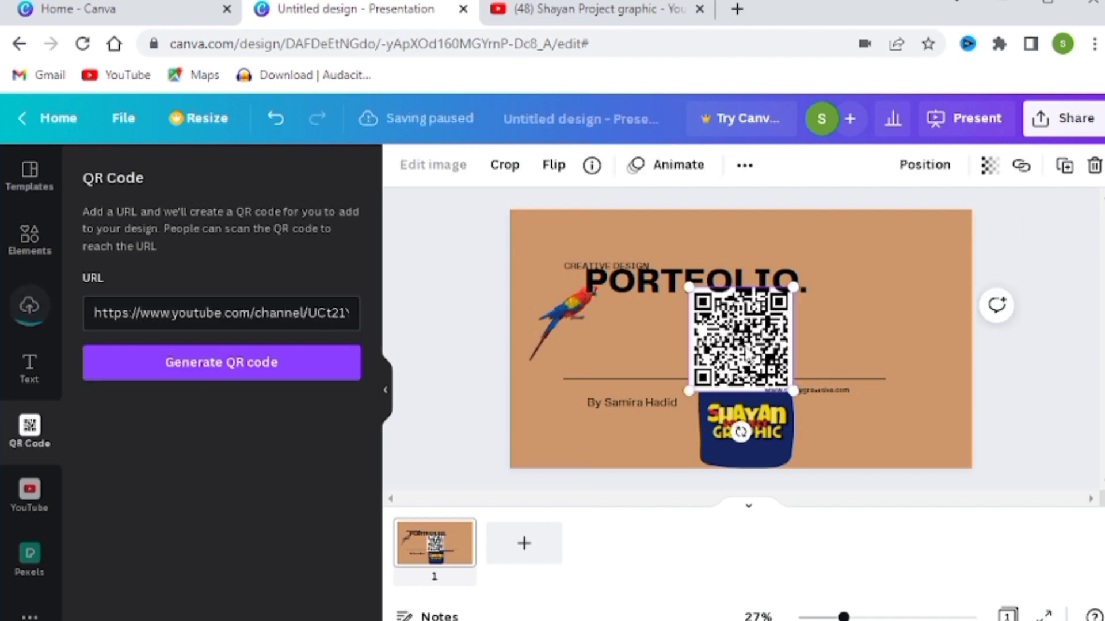
left_click_drag(705, 334, 865, 290)
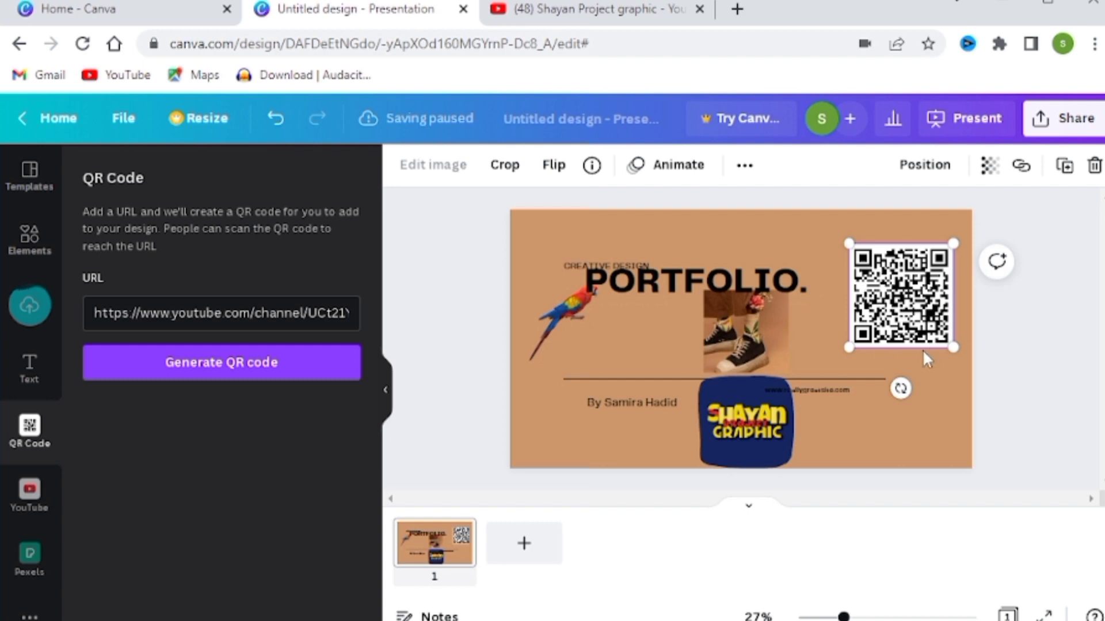
Shrink the QR code to roughly two thirds of its size beside the PORTFOLIO title and deselect it.
left_click_drag(953, 347, 922, 323)
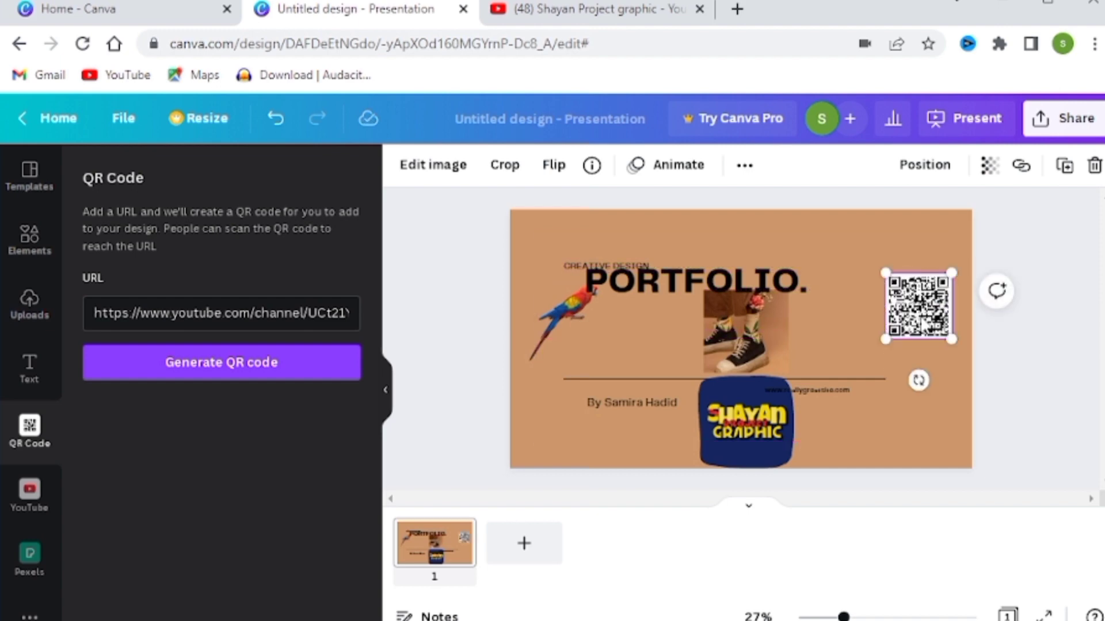
left_click(1027, 405)
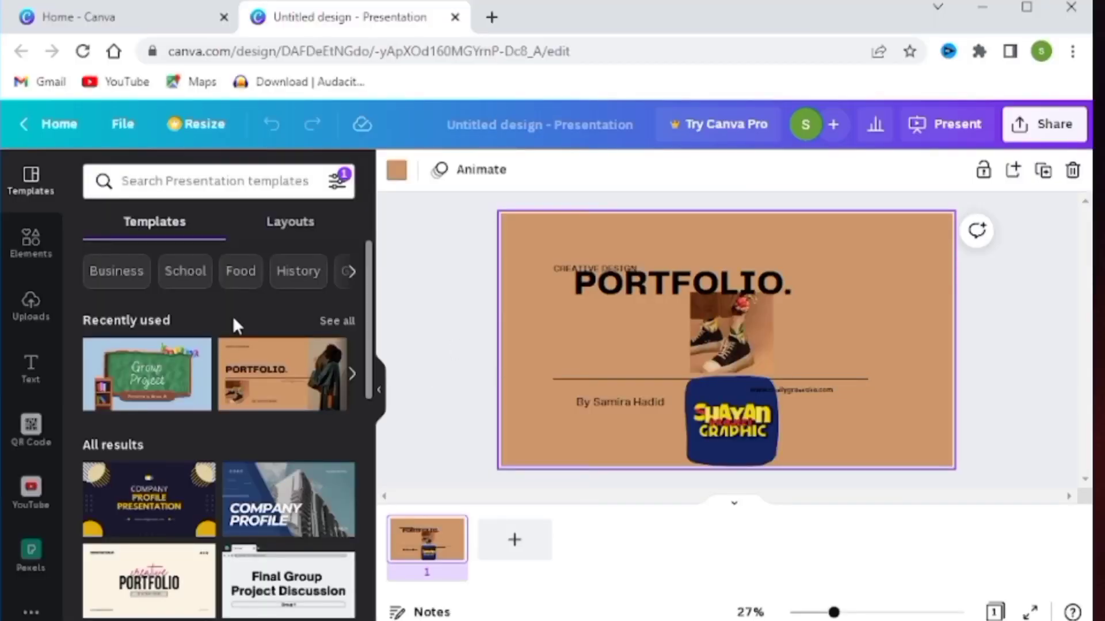
Search the Canva elements for "birds" and add the red and blue parrot image to the slide.
left_click(42, 250)
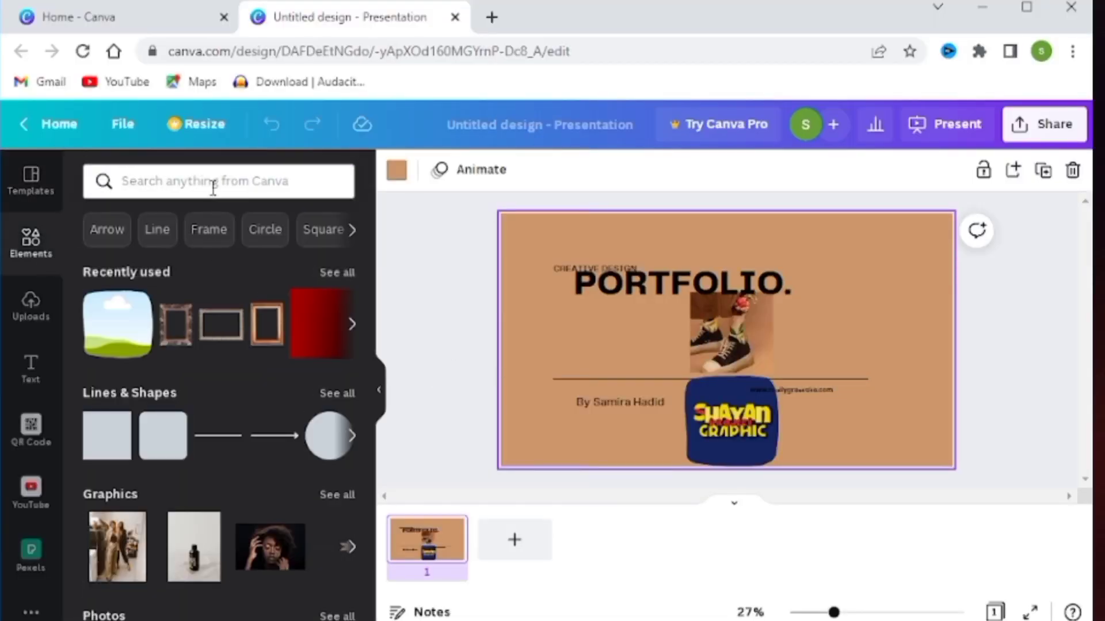
left_click_drag(371, 288, 373, 581)
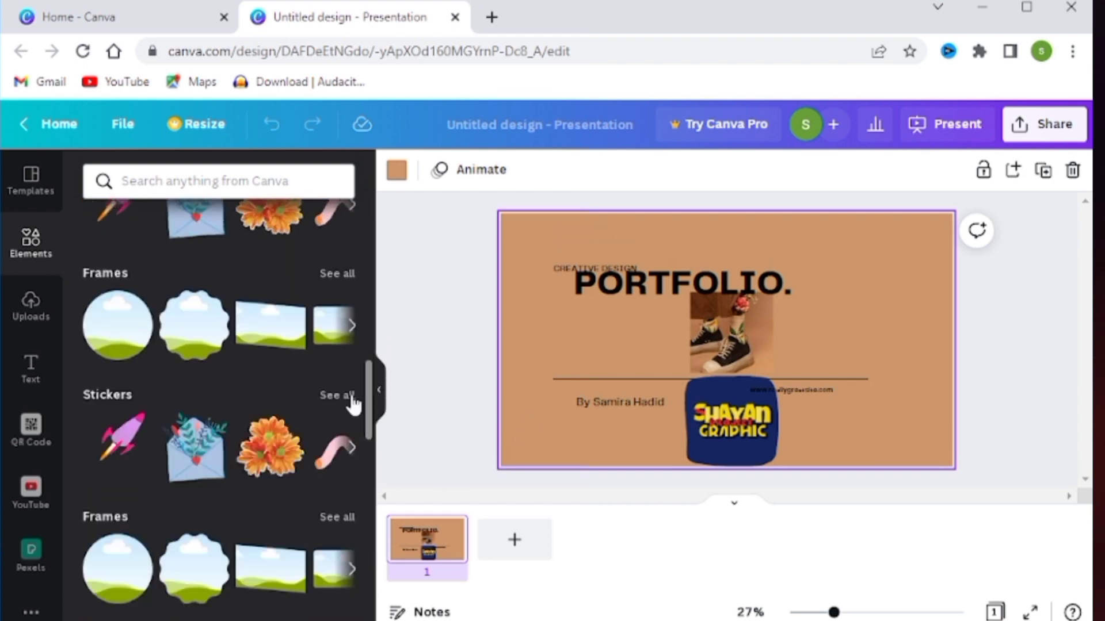
left_click(308, 183)
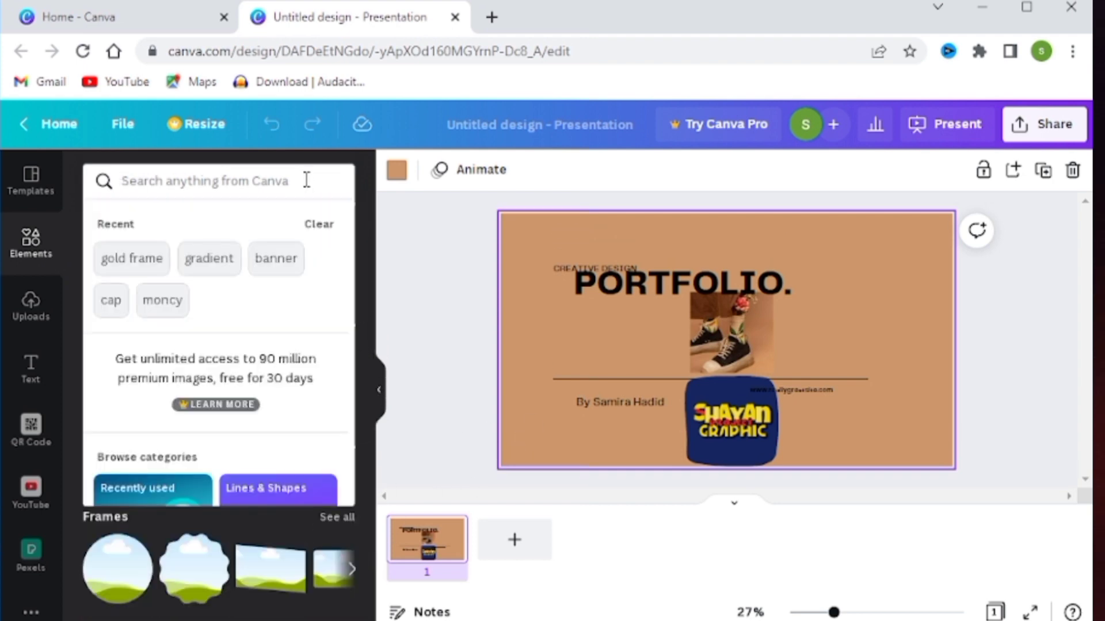
type("bird")
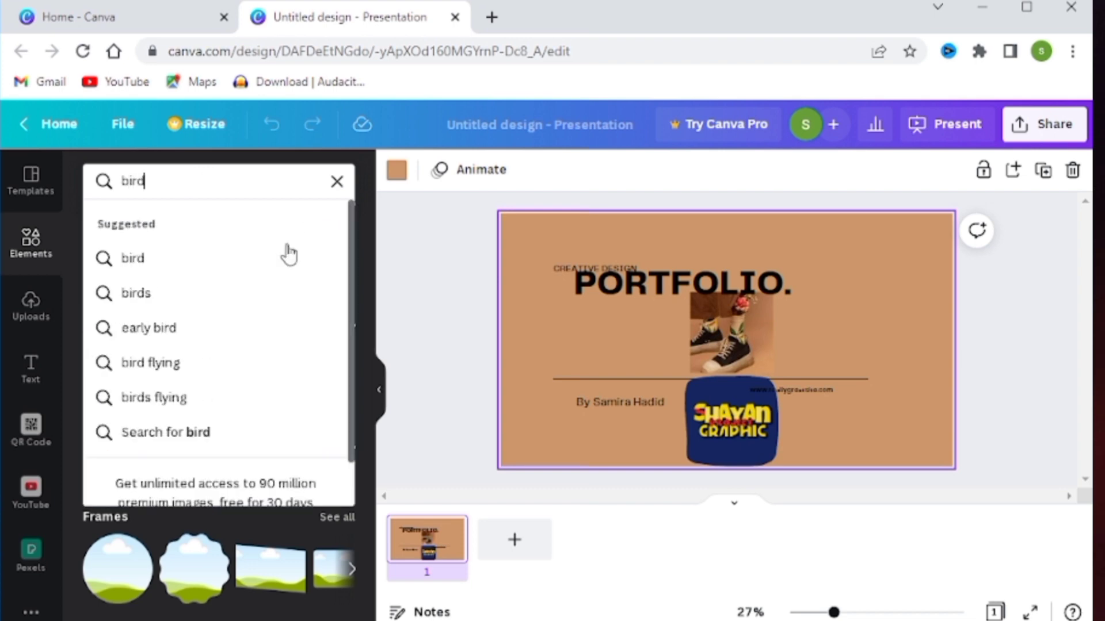
left_click(201, 293)
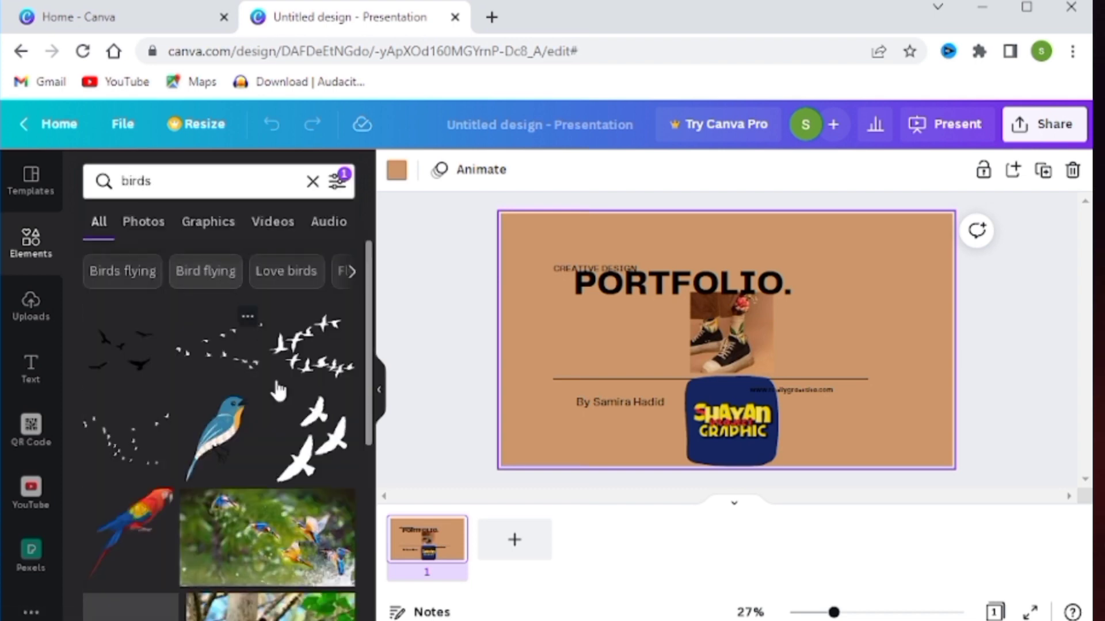
left_click(106, 535)
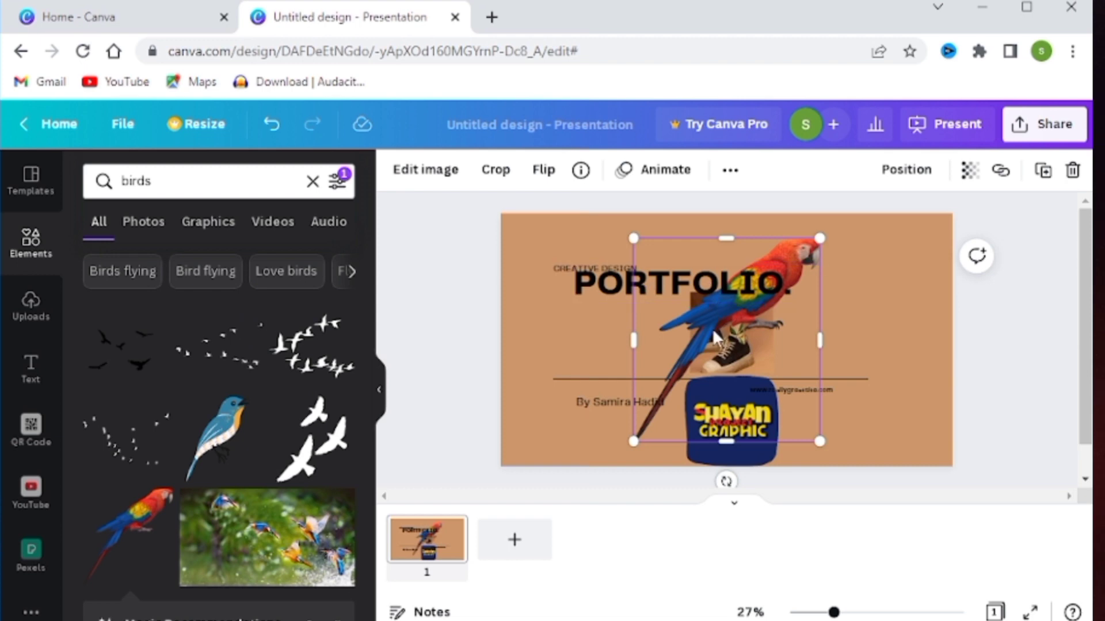
Scale the parrot down to about 286 × 313 and place it at the slide's left edge, beneath the CREATIVE DESIGN text.
left_click_drag(714, 337, 593, 338)
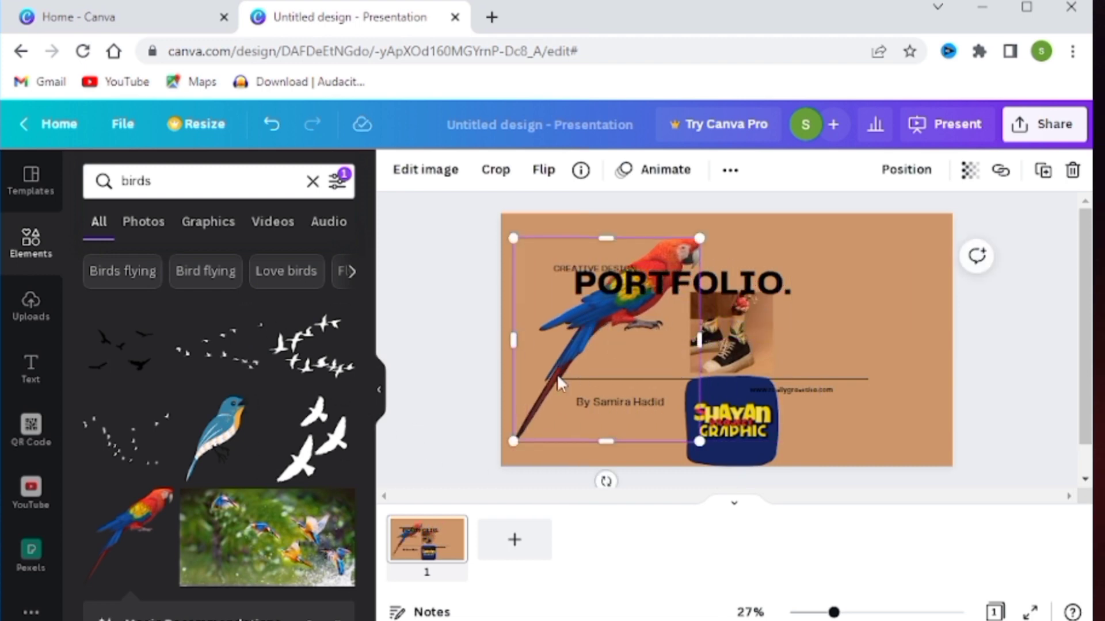
left_click_drag(696, 441, 584, 314)
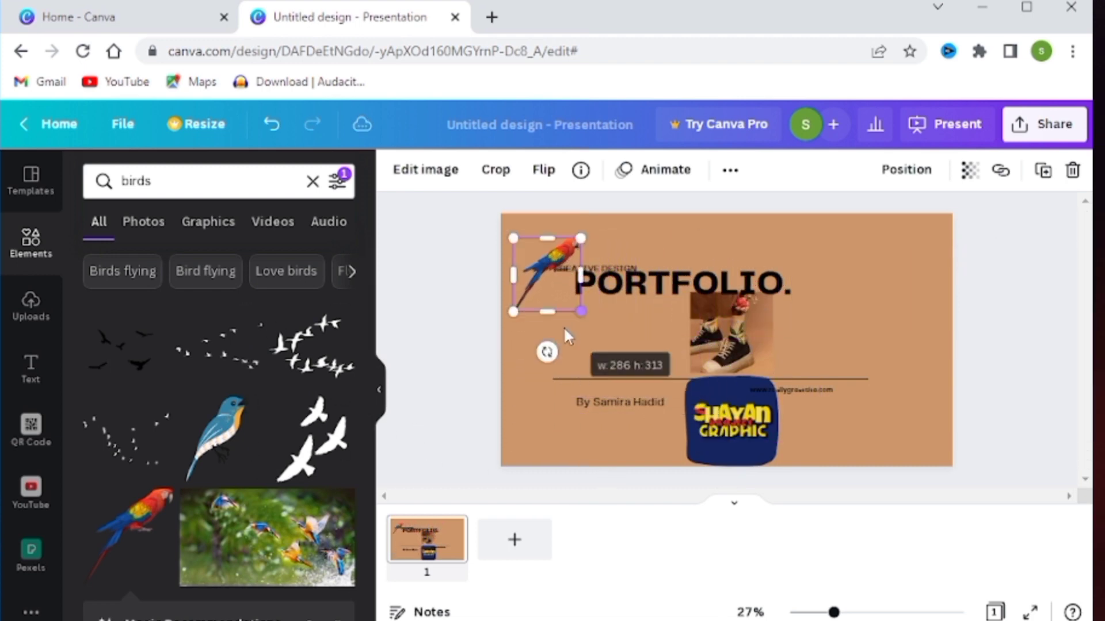
left_click_drag(540, 264, 546, 320)
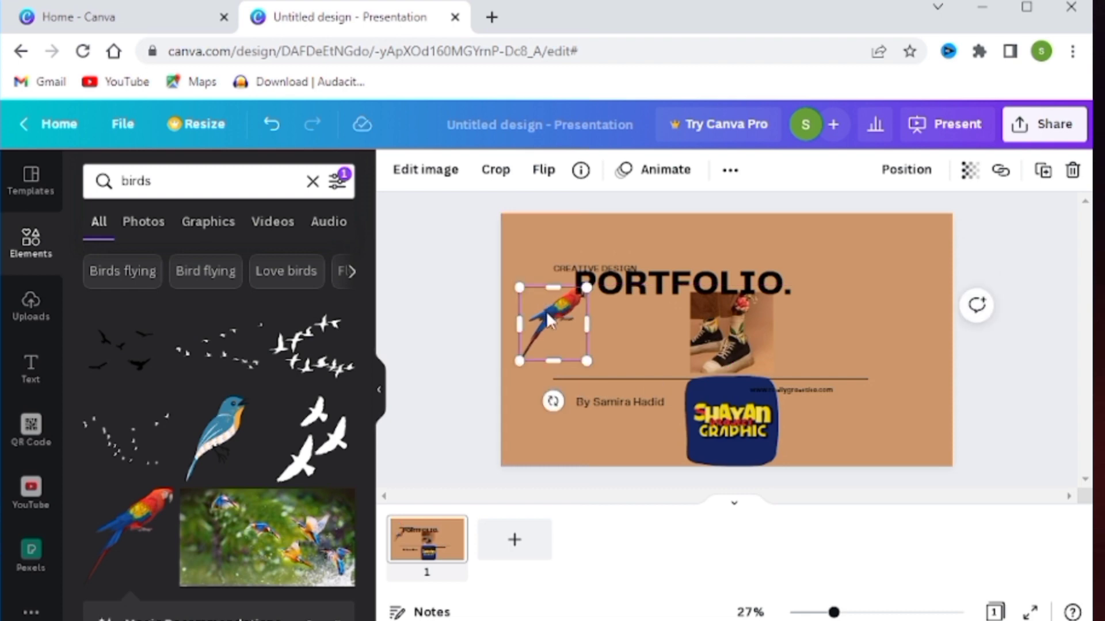
Open the parrot image's information and browse recommended images with See more like this.
left_click(581, 169)
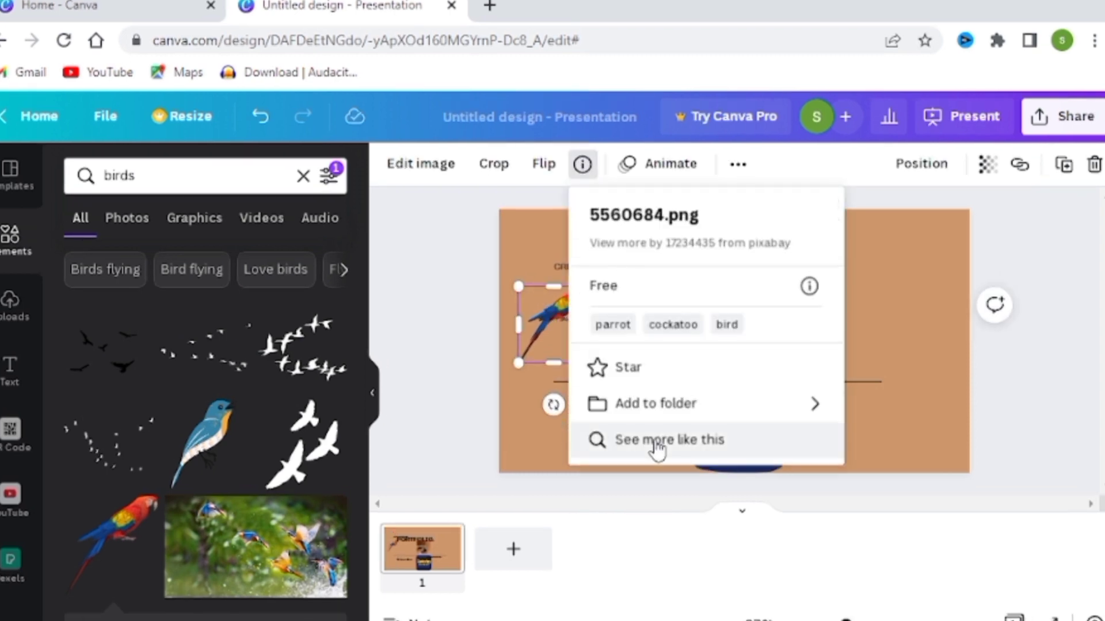
left_click(736, 442)
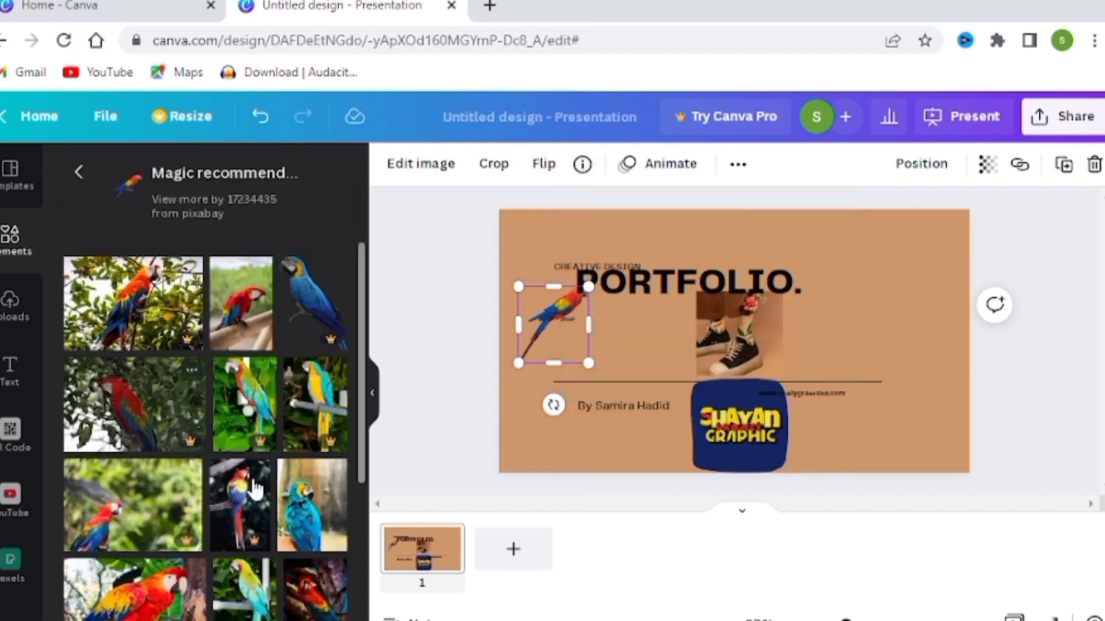
left_click_drag(358, 329, 404, 286)
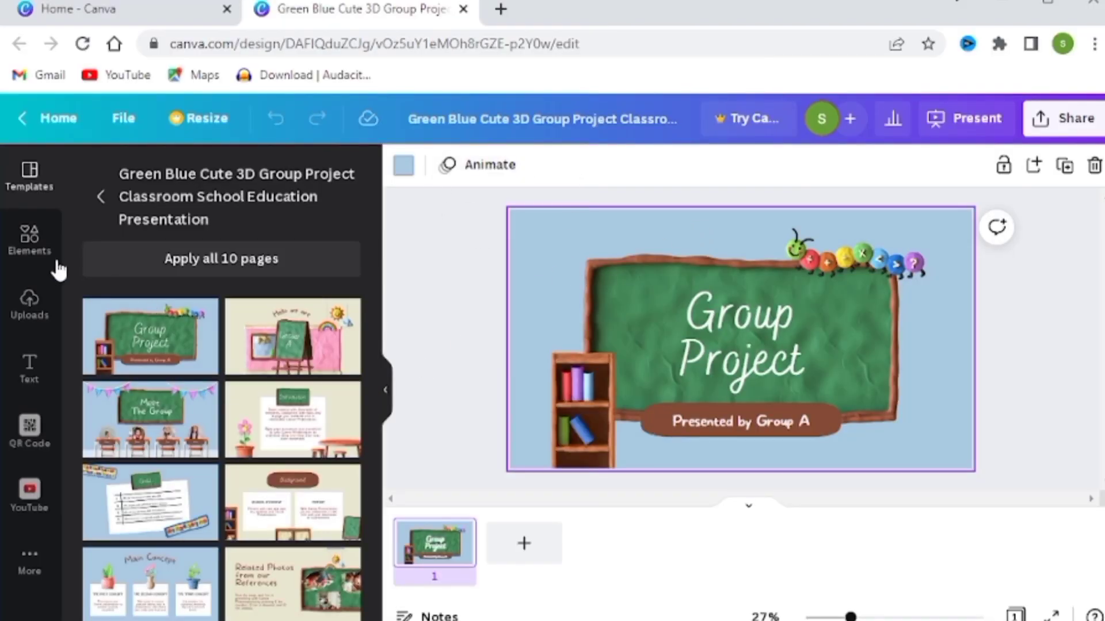
In the Group Project presentation, open the Pexels app from the additional Canva apps and browse its free images.
left_click(34, 259)
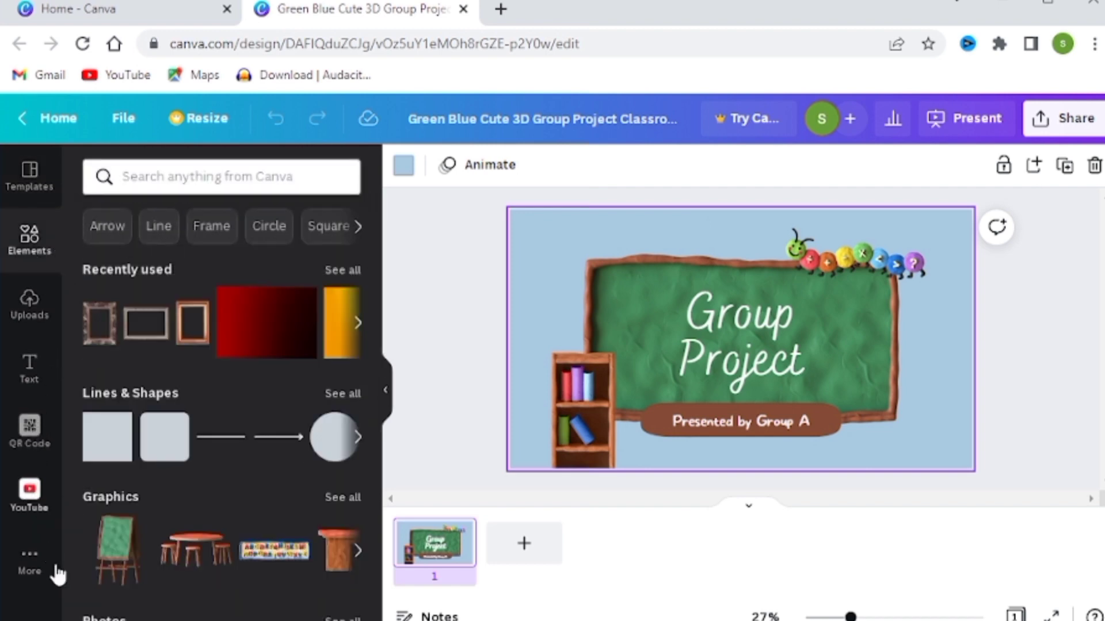
left_click(31, 561)
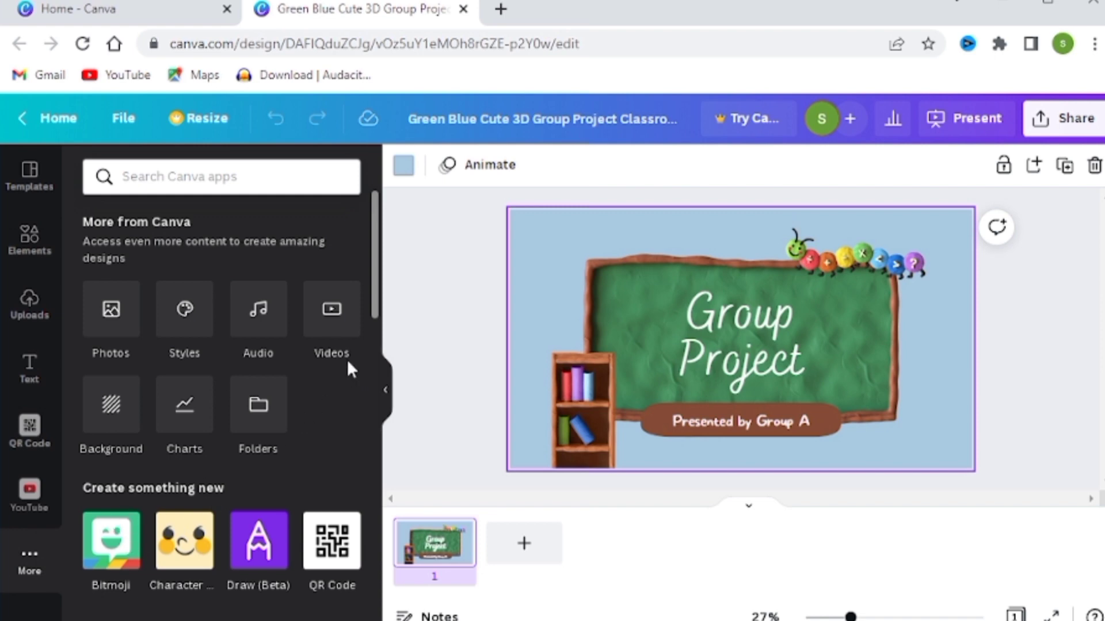
left_click_drag(376, 291, 386, 337)
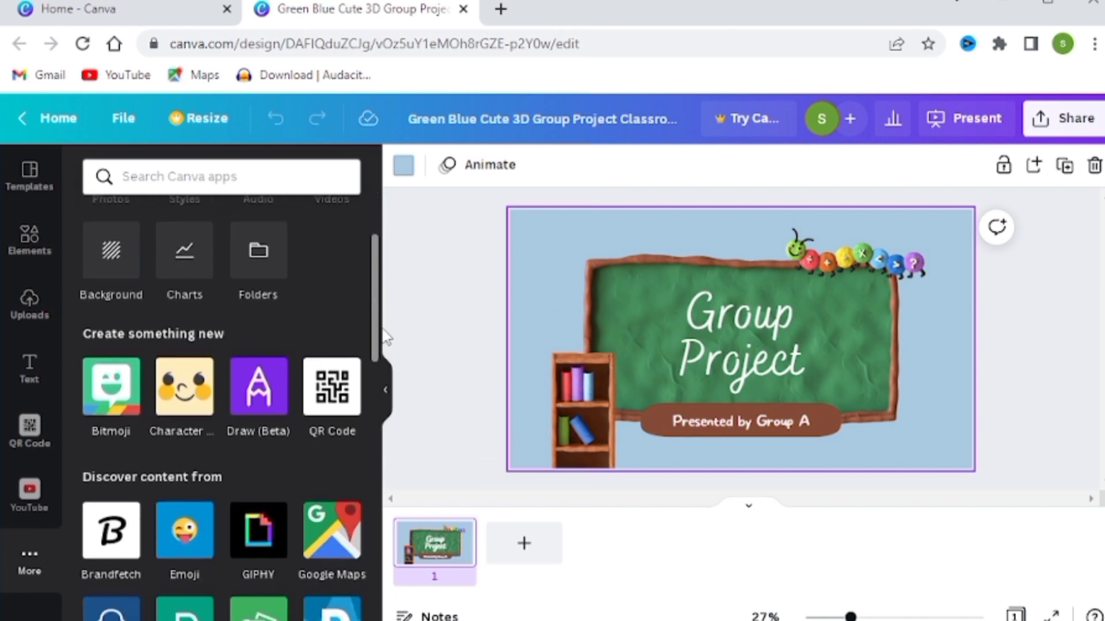
scroll(361, 414, "down", 2)
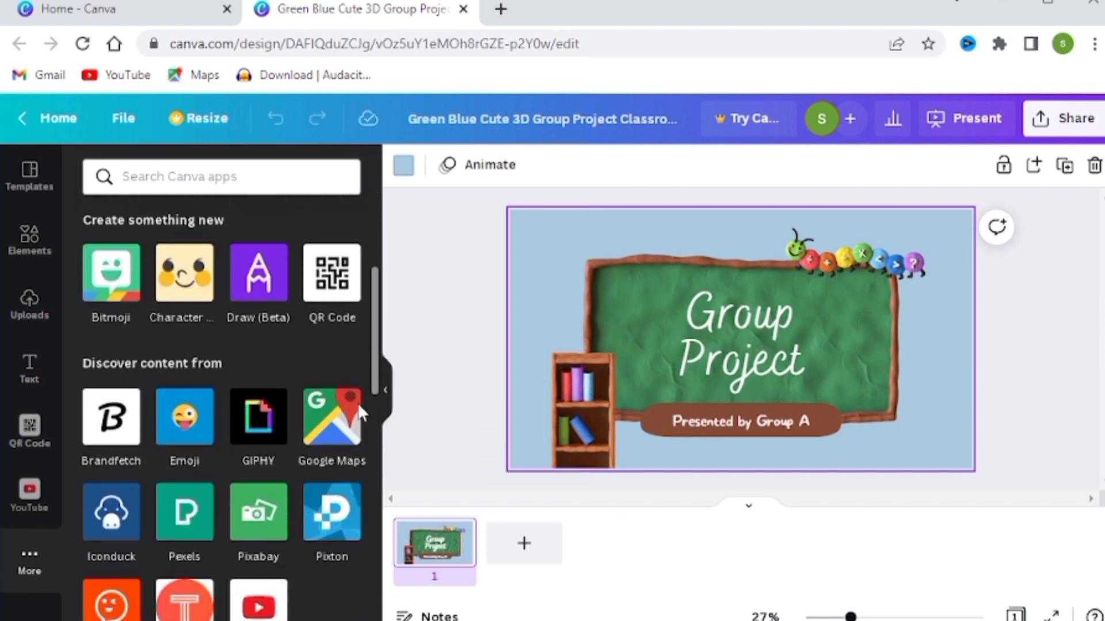
left_click(172, 532)
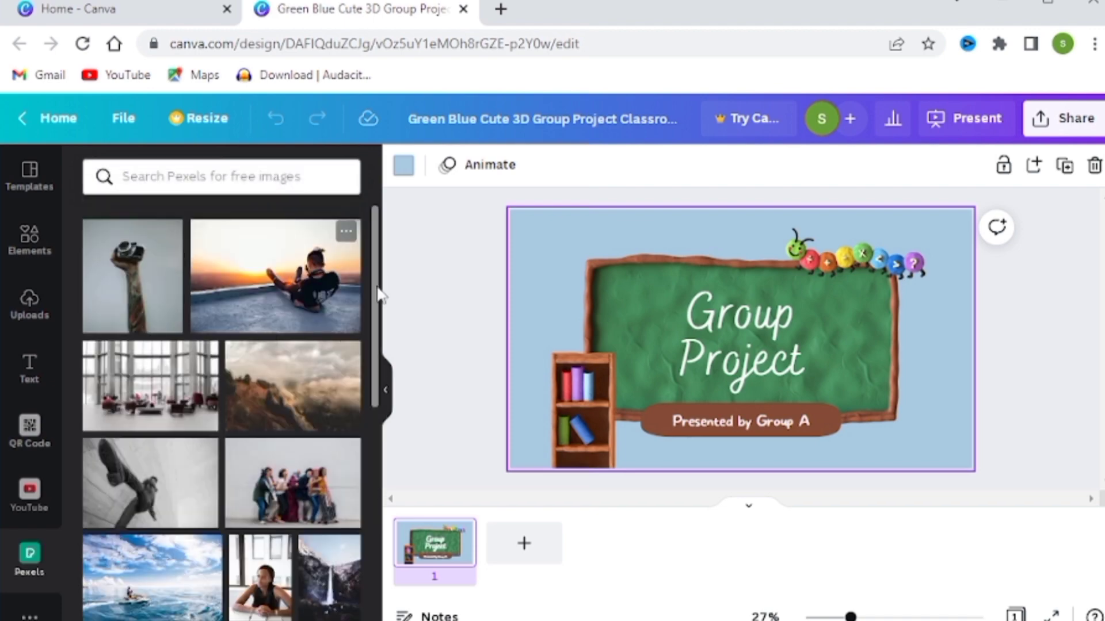
mouse_move(377, 268)
left_mouse_down()
mouse_move(390, 615)
mouse_move(399, 265)
left_mouse_up()
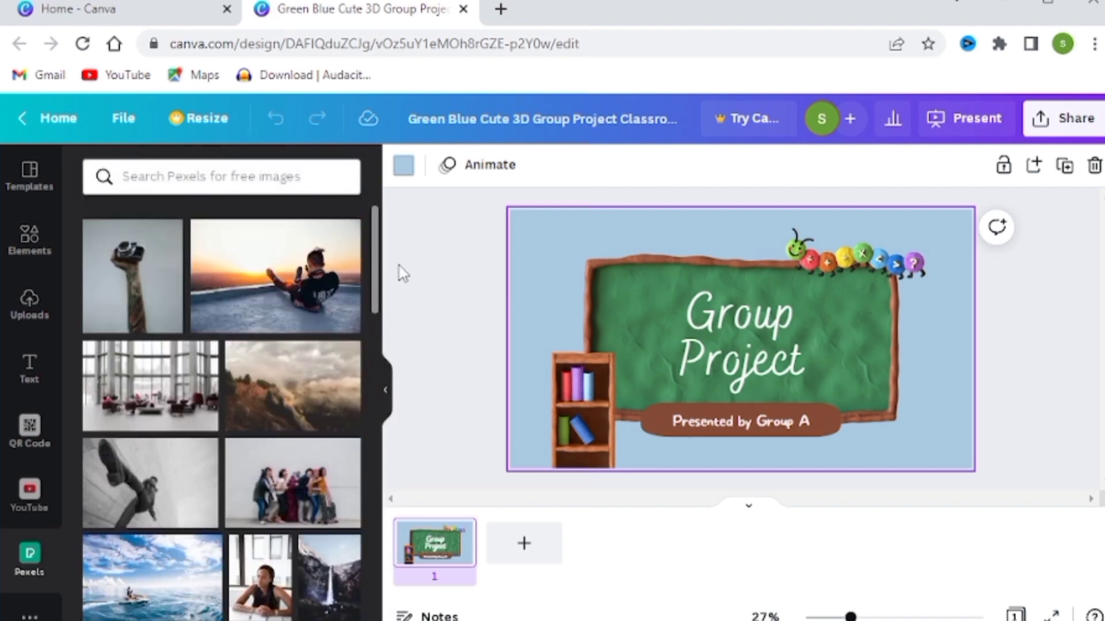
Place the Pexels photo of a hand holding a camera over the slide's left part and collapse the image browser.
left_click_drag(103, 256, 557, 278)
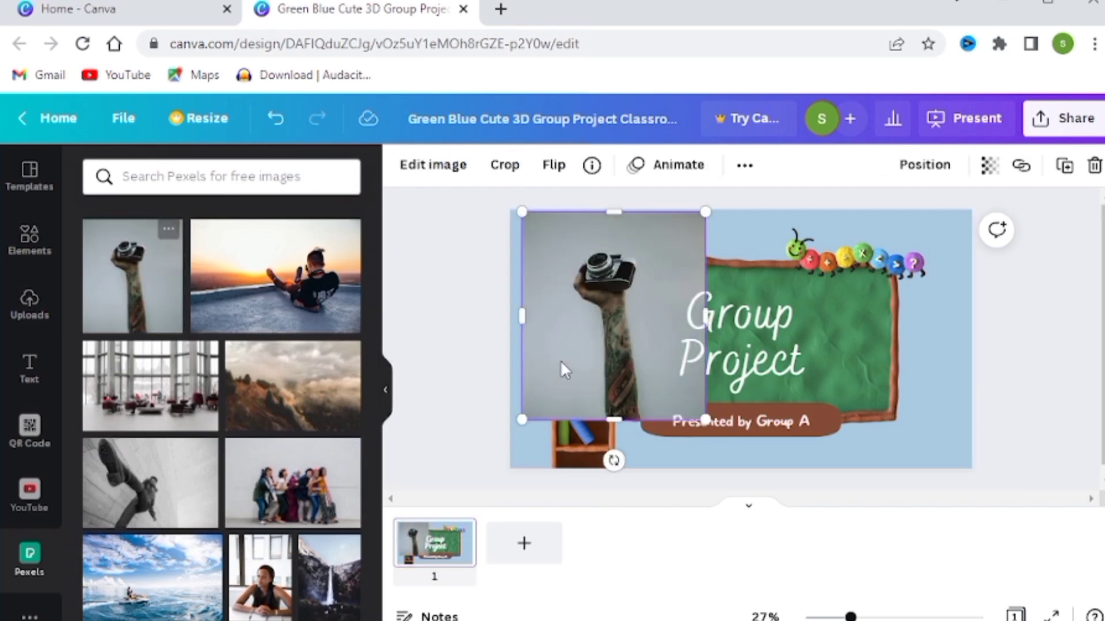
left_click(506, 355)
left_click(384, 390)
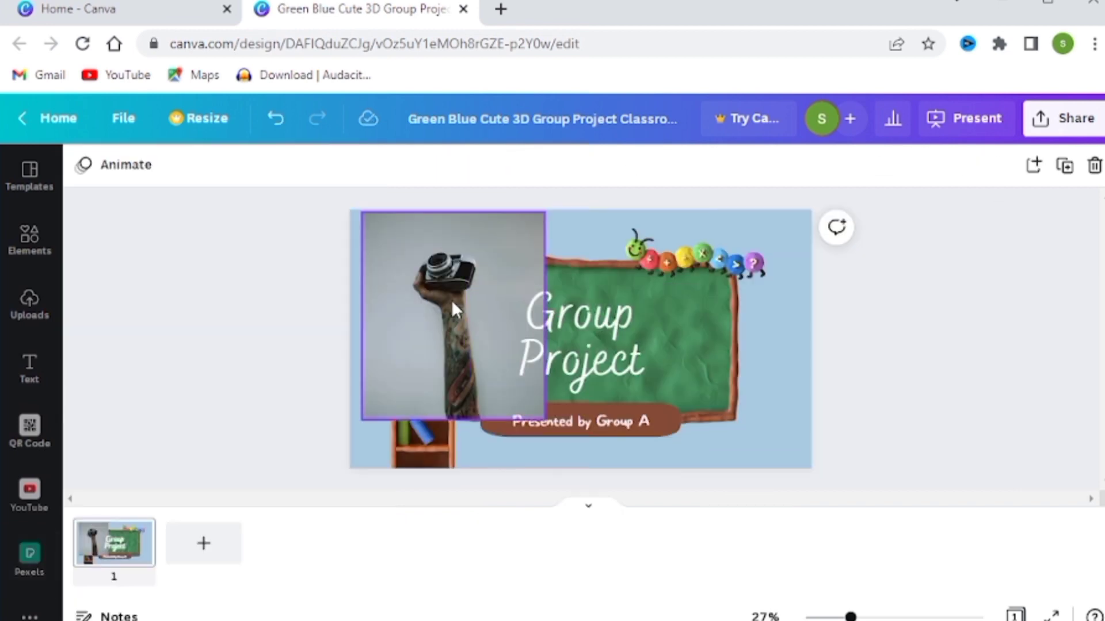
Shift the camera photo slightly to the right and look over its layer and editing options.
left_click(488, 301)
right_click(446, 248)
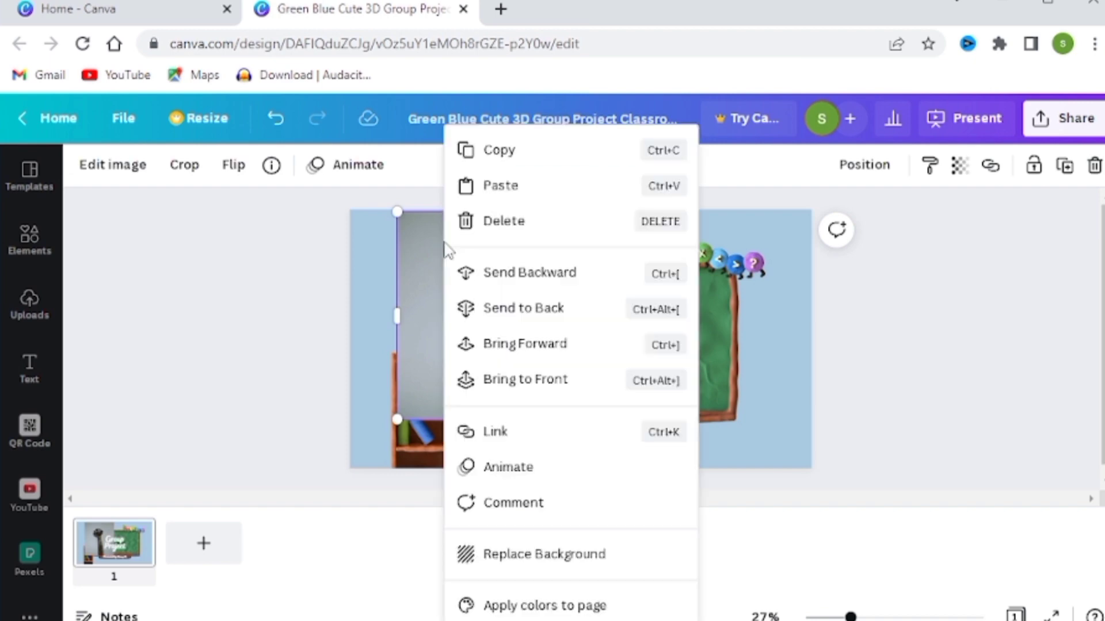
left_click(289, 321)
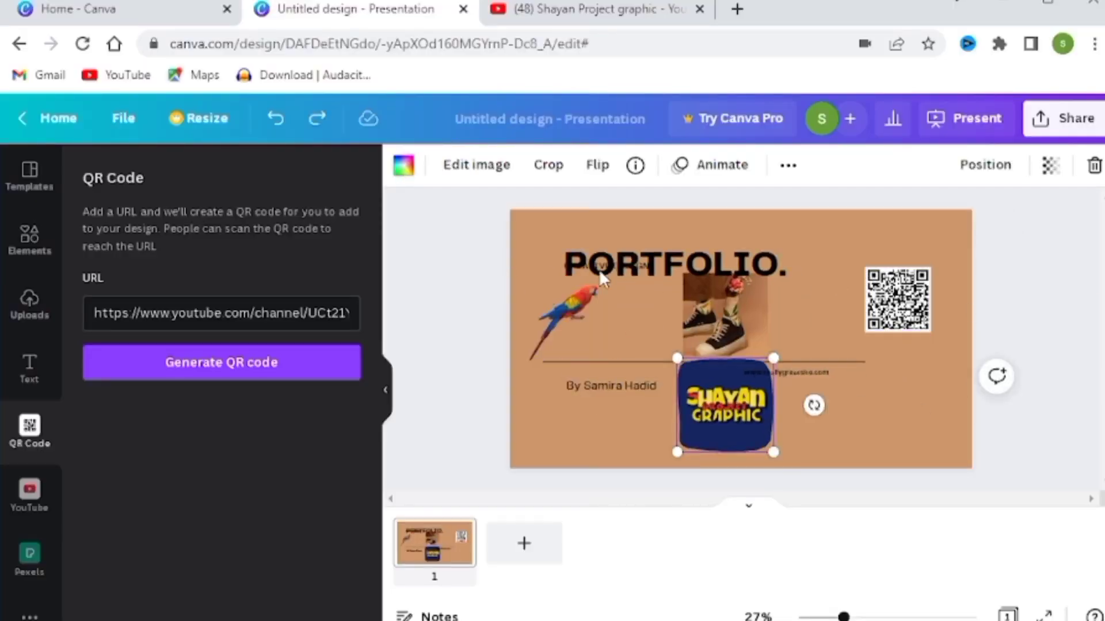
In the portfolio presentation, select all the slide's elements and space them evenly, both vertically and horizontally.
left_click_drag(483, 234, 950, 507)
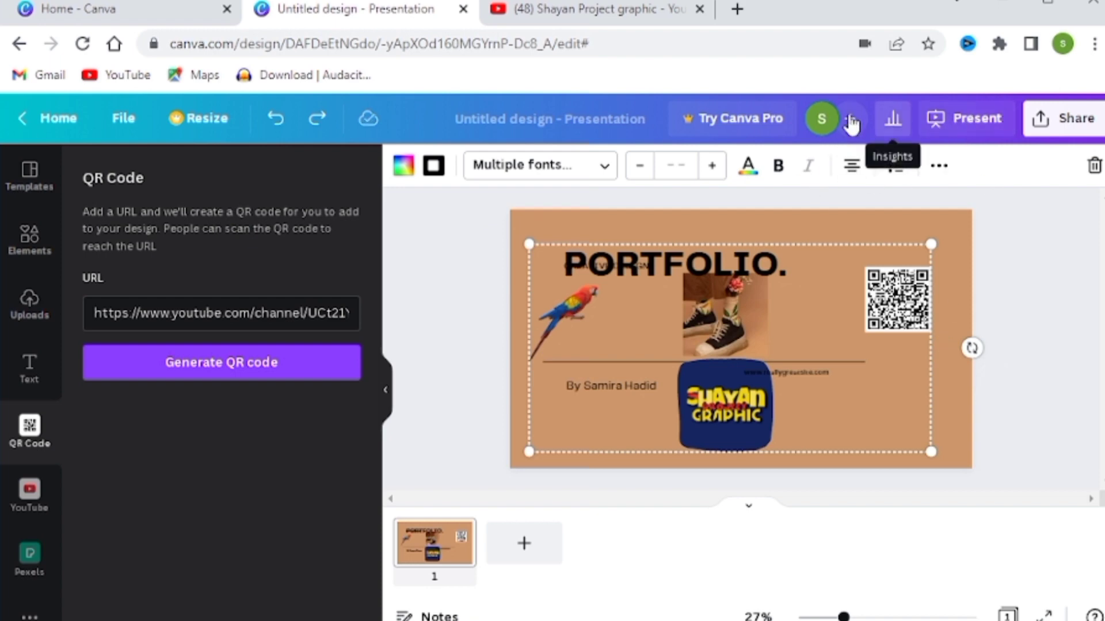
left_click(939, 168)
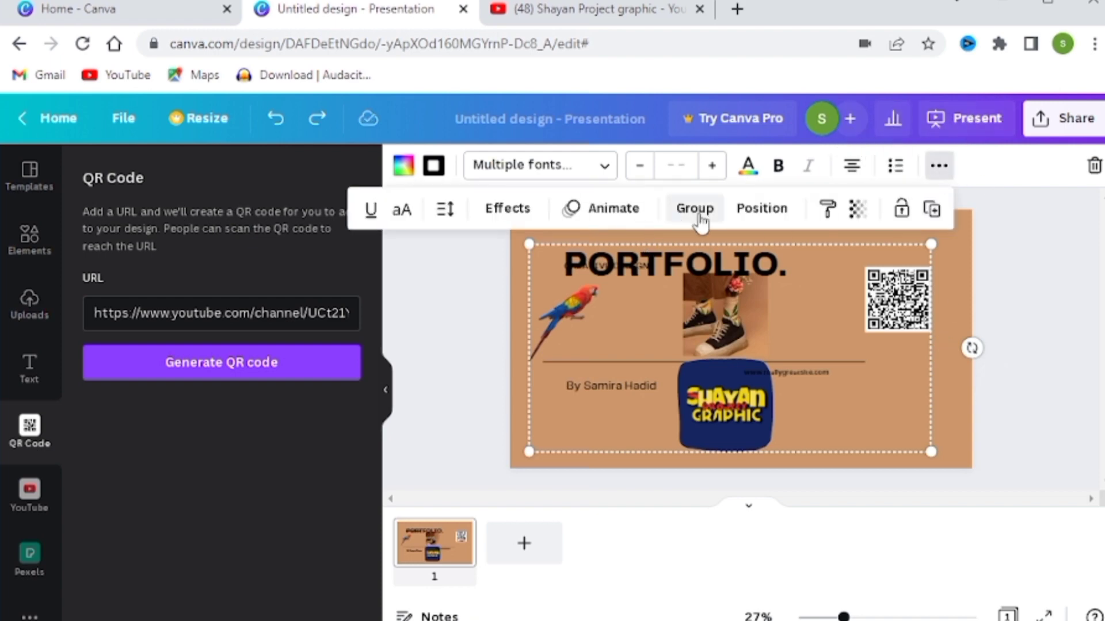
left_click(757, 213)
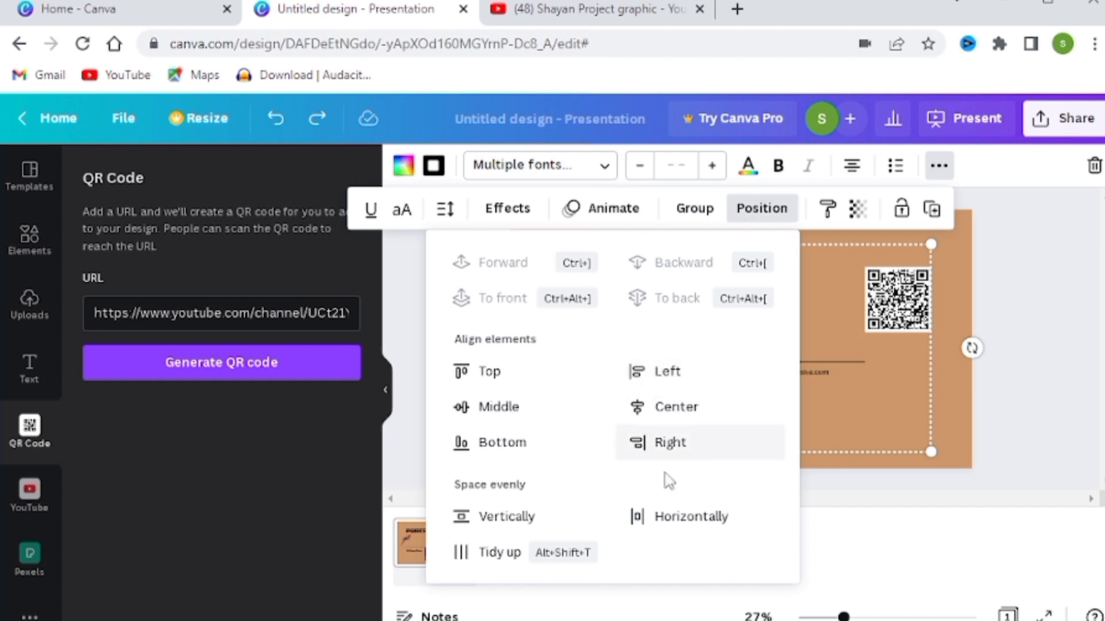
left_click(523, 518)
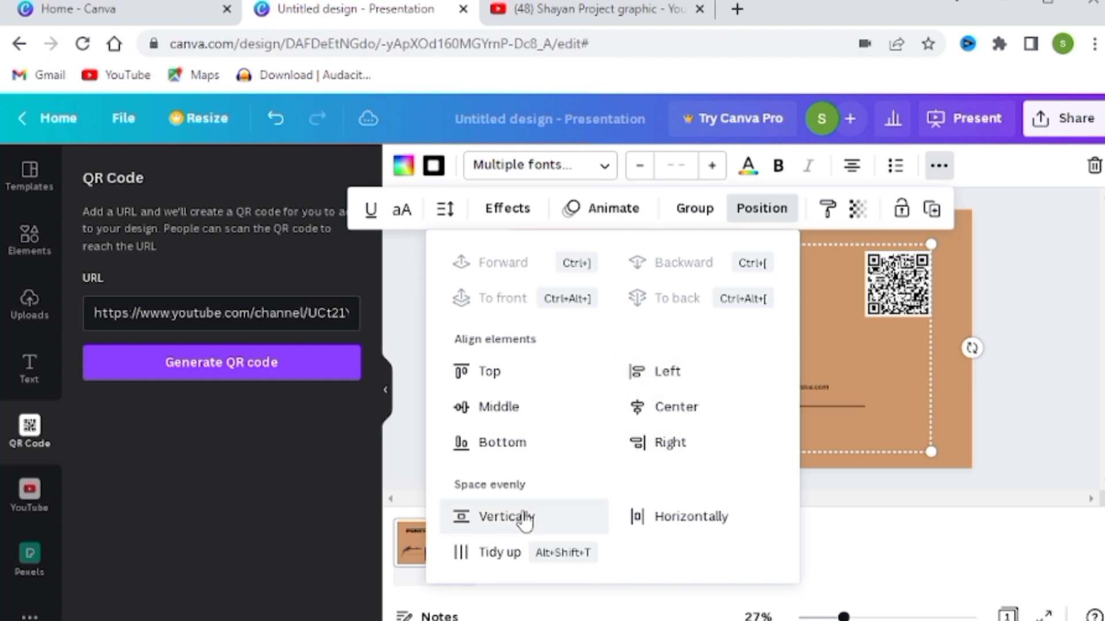
left_click(668, 518)
Try right alignment on the selected elements, align them by center instead, and move them left to the slide's middle.
left_click(647, 445)
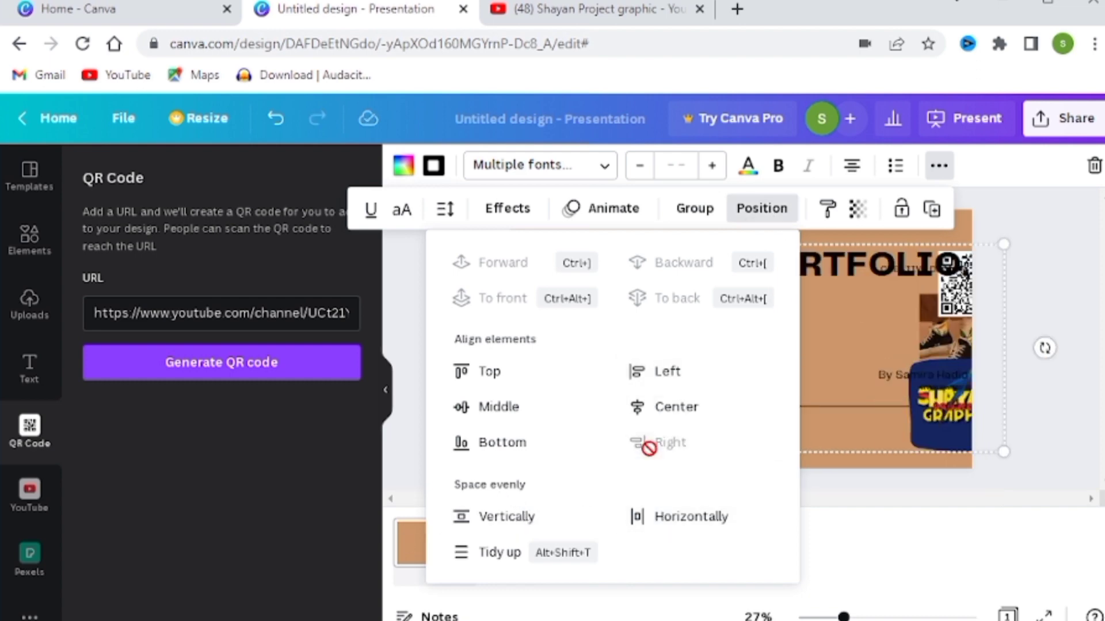
left_click(656, 410)
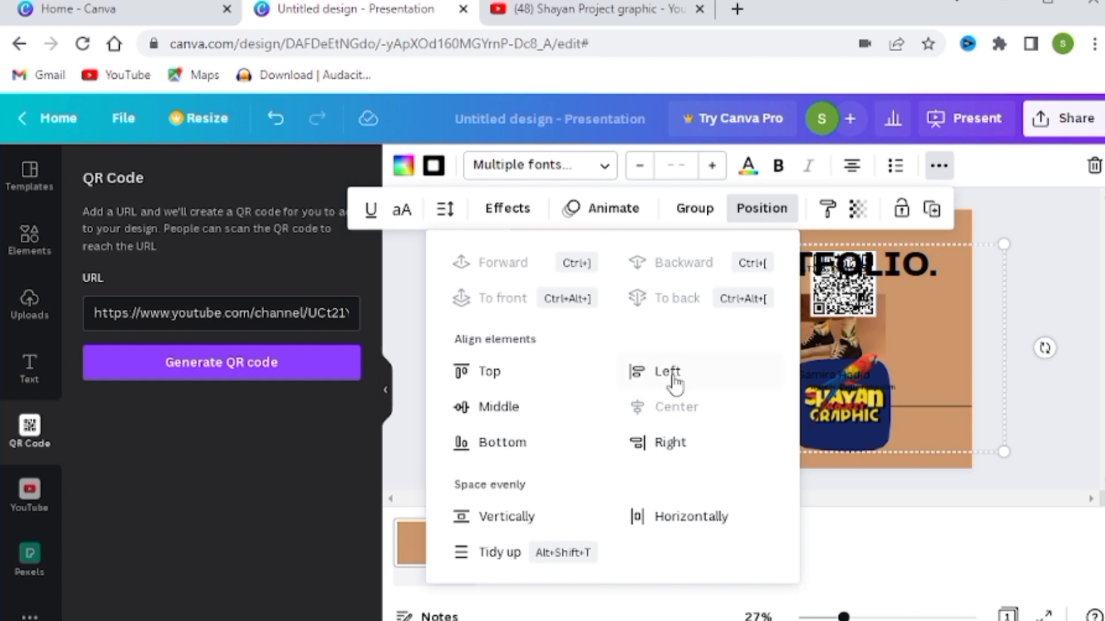
left_click(895, 540)
left_click_drag(749, 315, 647, 315)
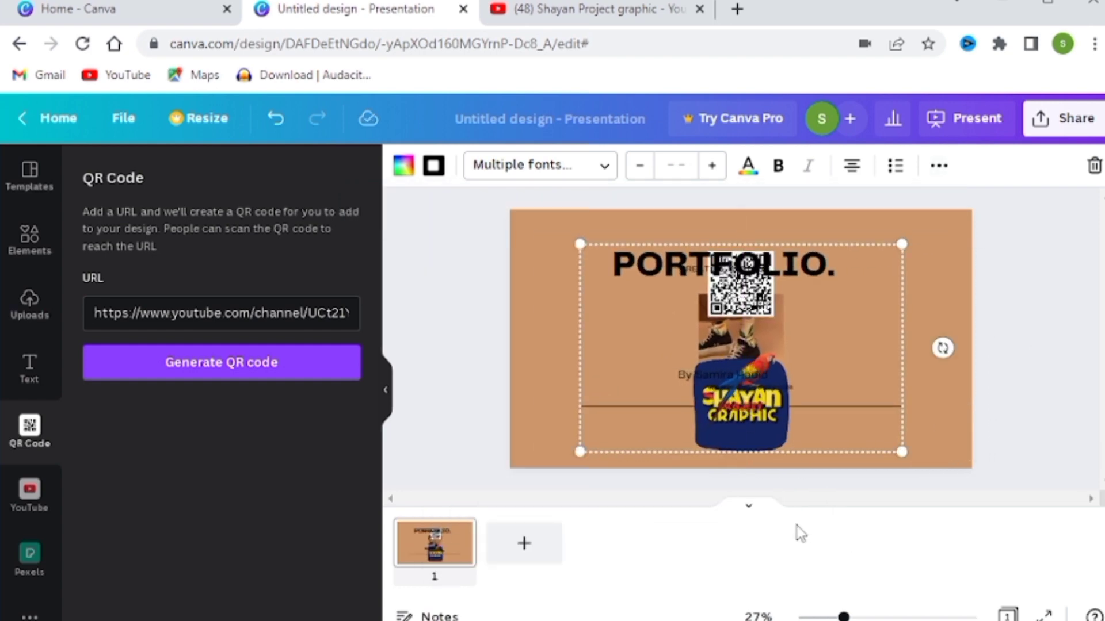